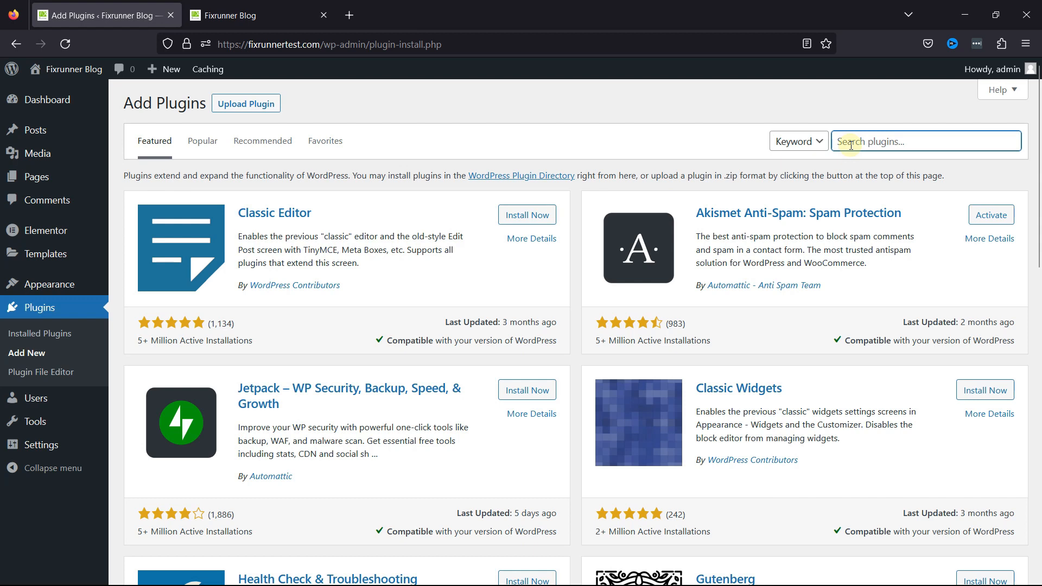
type("google")
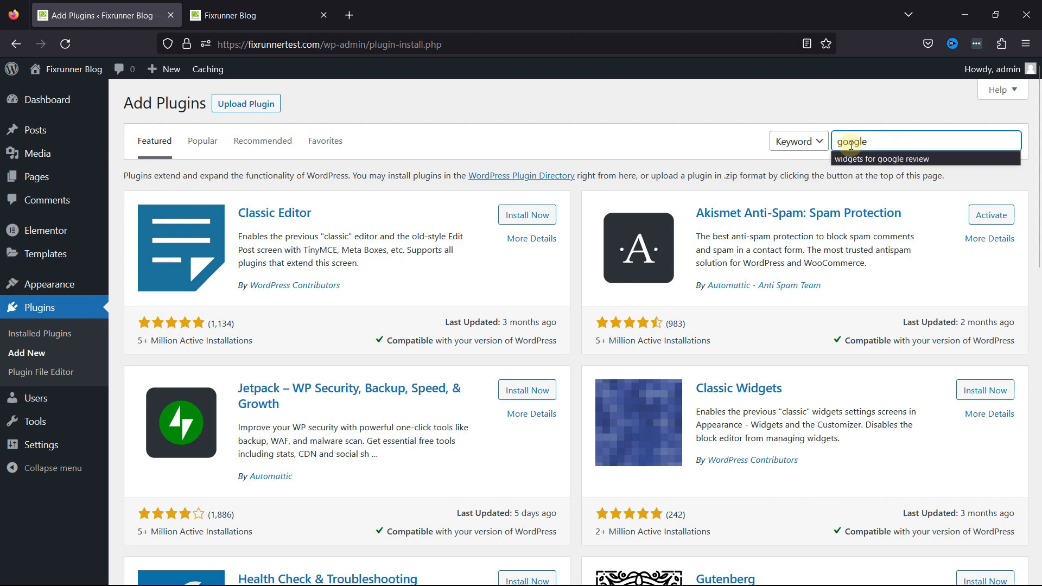
key("BackSpace")
key("BackSpace")
key("BackSpace")
key("BackSpace")
key("BackSpace")
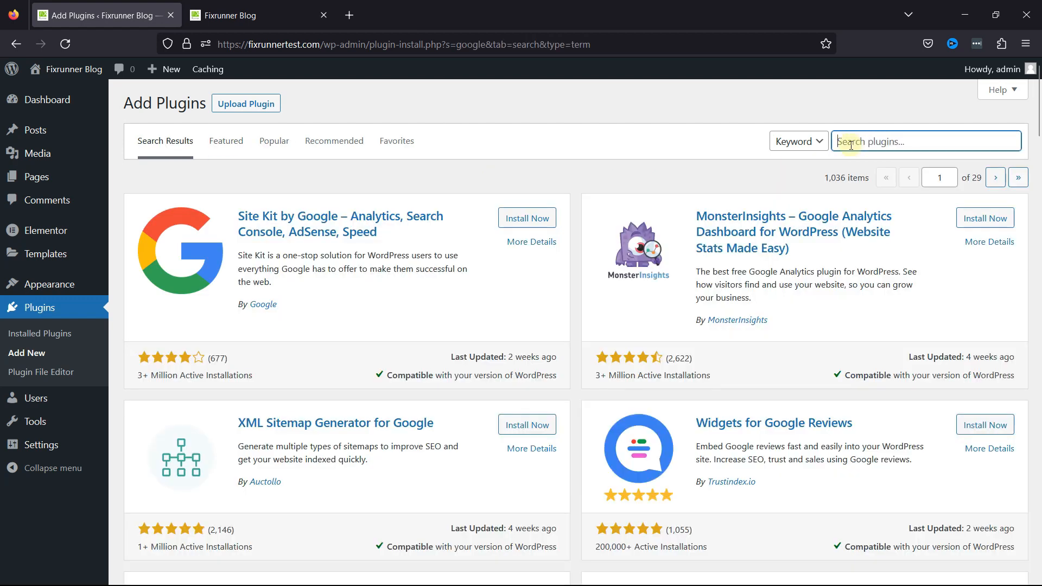
Search the plugin directory for "widgets for google review"
type("widgets")
key("Down")
key("Down")
key("Return")
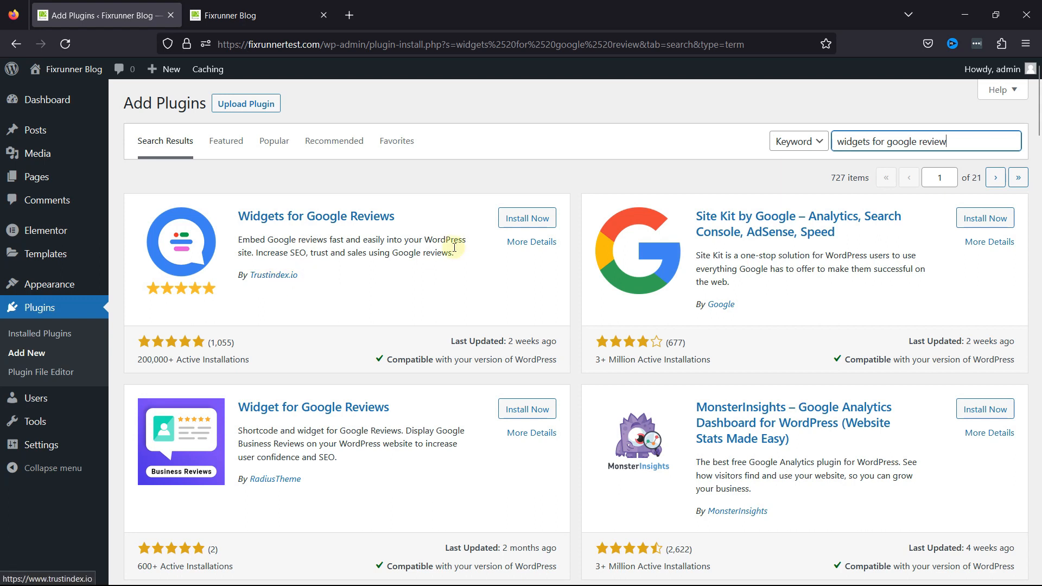
Install and activate the Widgets for Google Reviews plugin by Trustindex.io, and open its settings
left_click(542, 228)
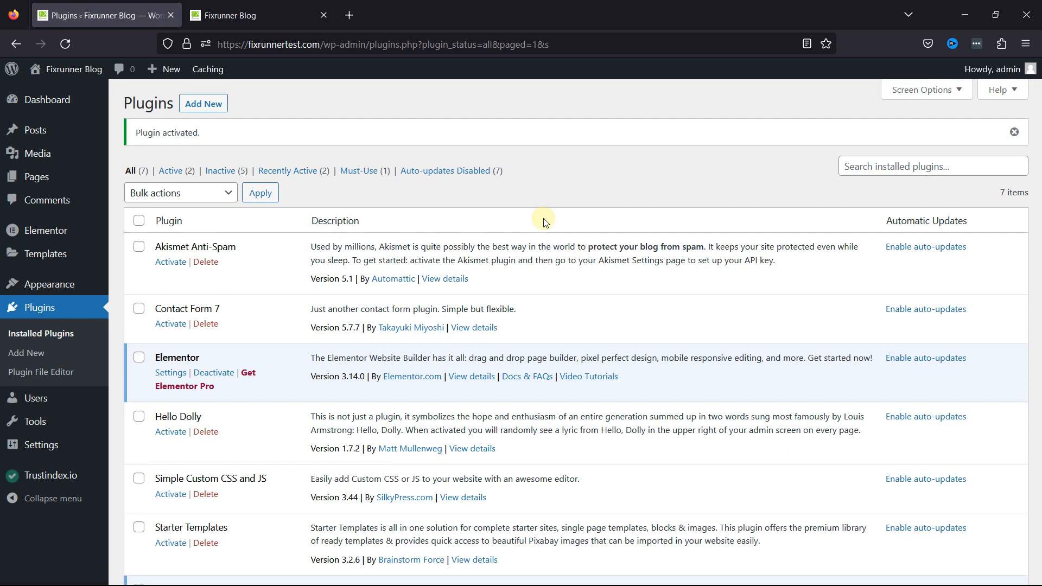
scroll(545, 222, "down", 5)
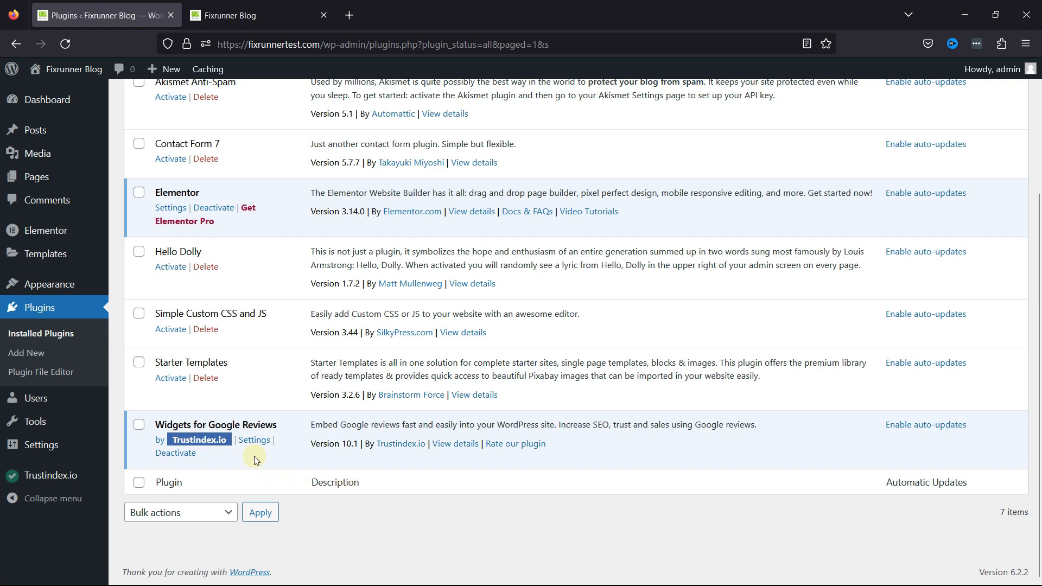
left_click(254, 441)
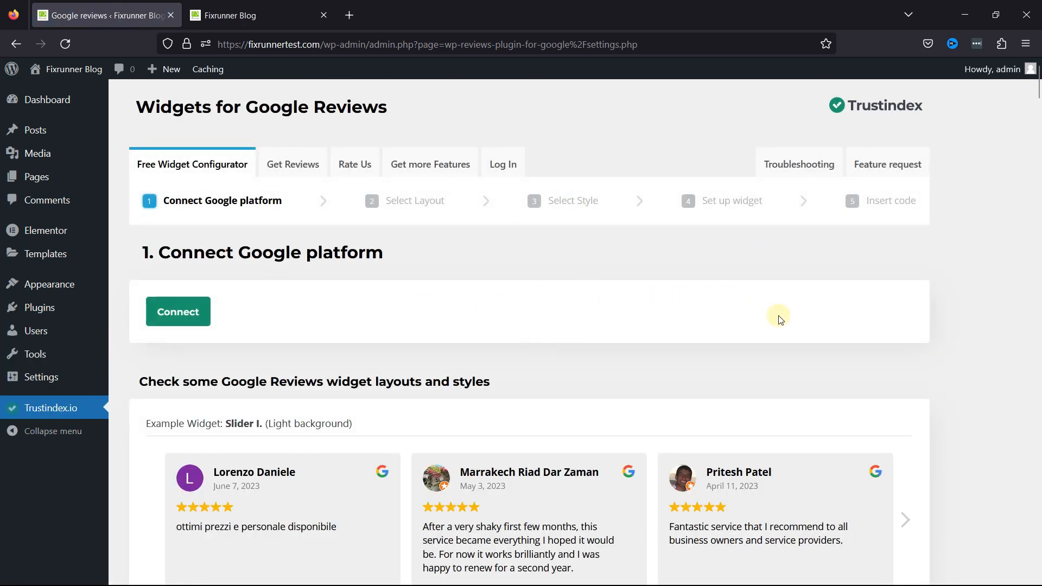
left_click_drag(164, 250, 388, 256)
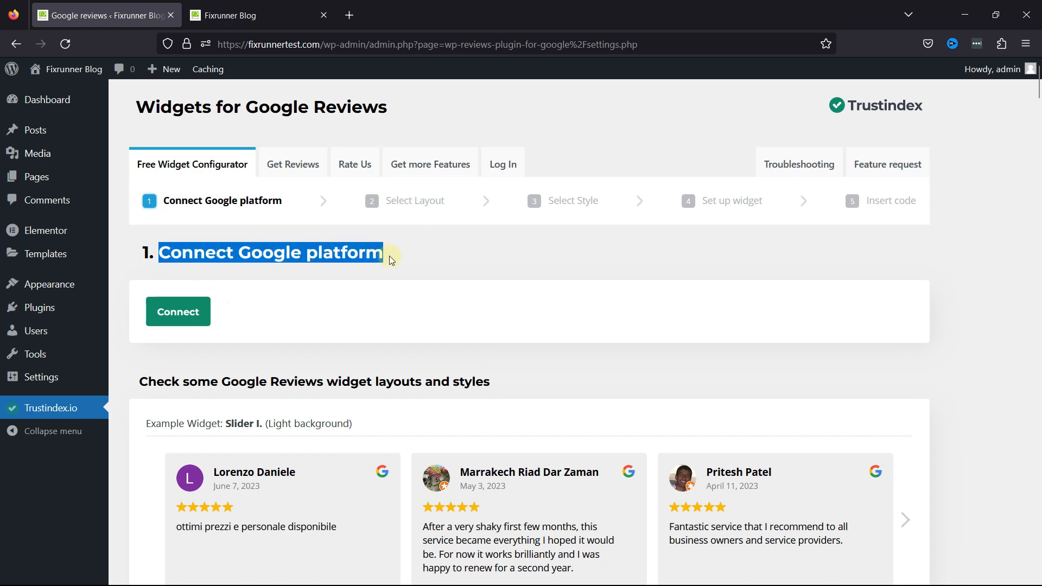
left_click(453, 263)
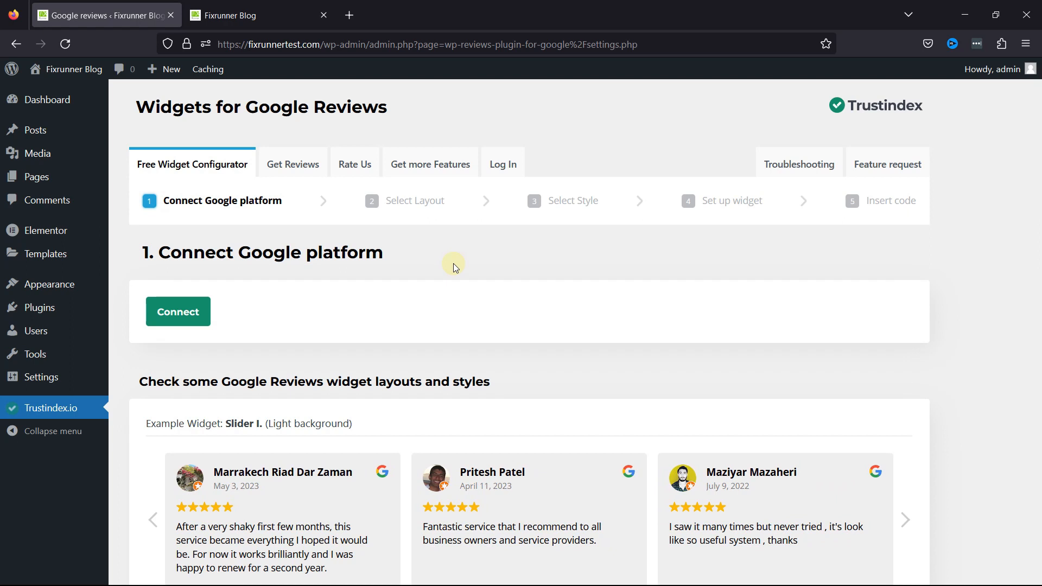
Search Google for "fixrunner" in a new browser tab and examine the rating and reviews in its business profile
left_click(349, 15)
type("f")
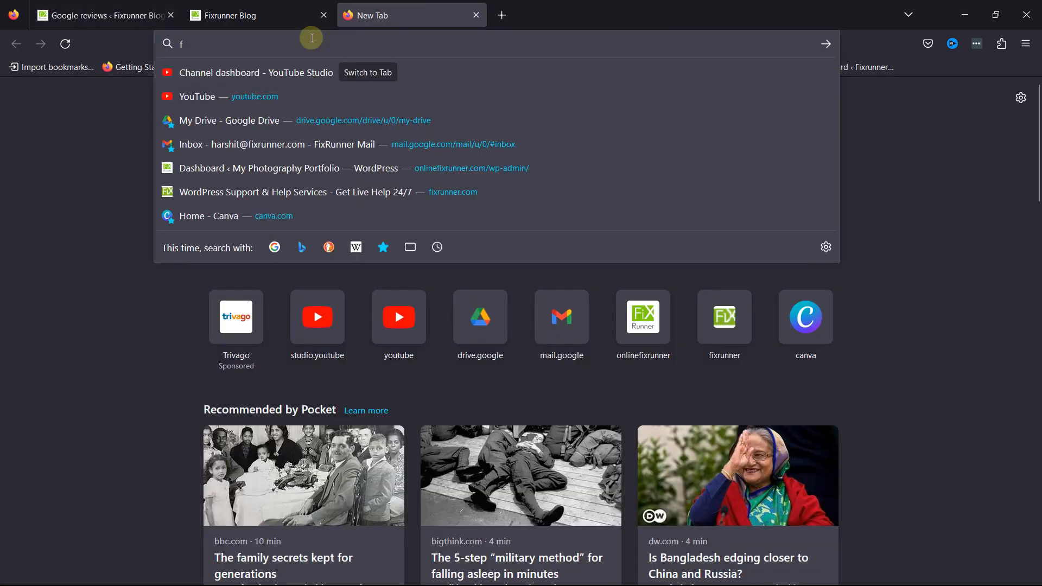
type("ixrunner")
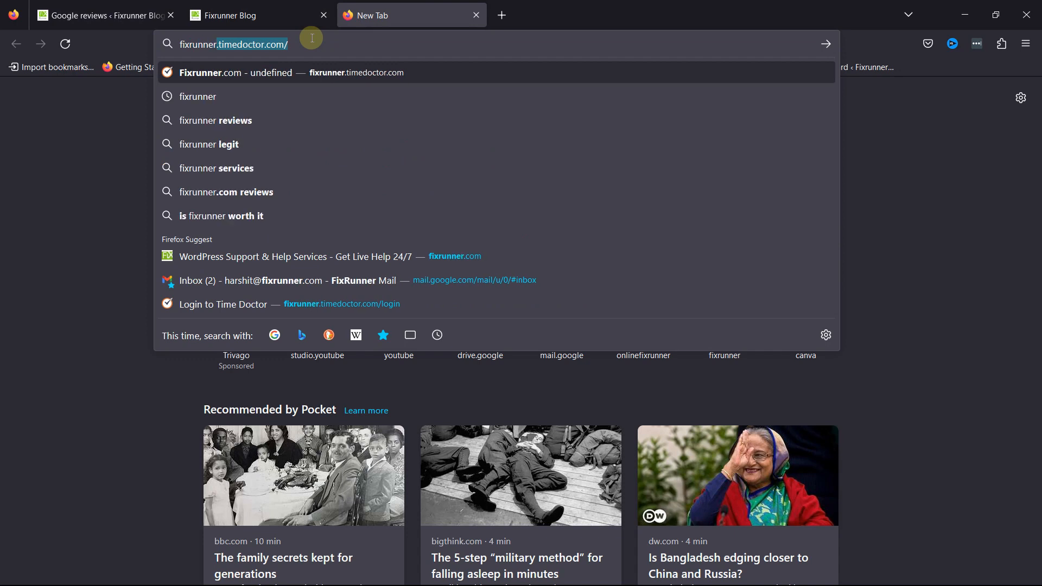
key("Delete")
key("Return")
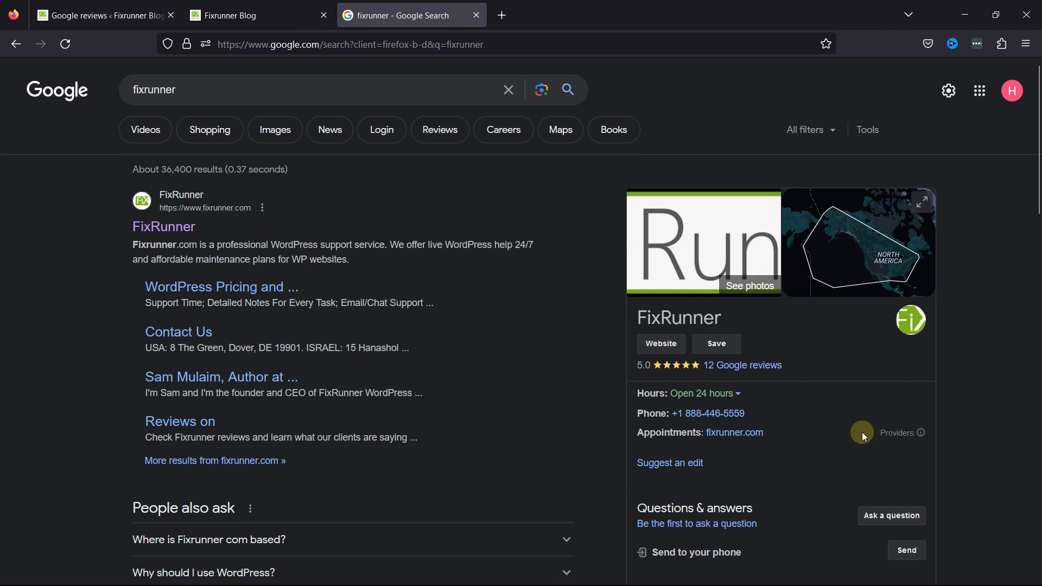
scroll(862, 432, "down", 5)
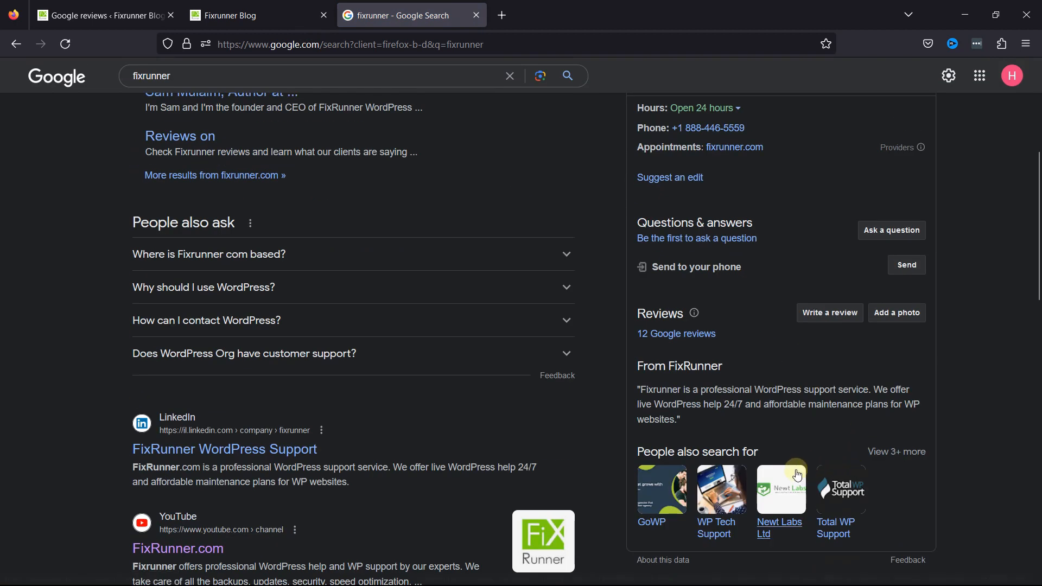
scroll(796, 470, "up", 5)
left_click_drag(635, 370, 671, 368)
left_click_drag(789, 370, 703, 369)
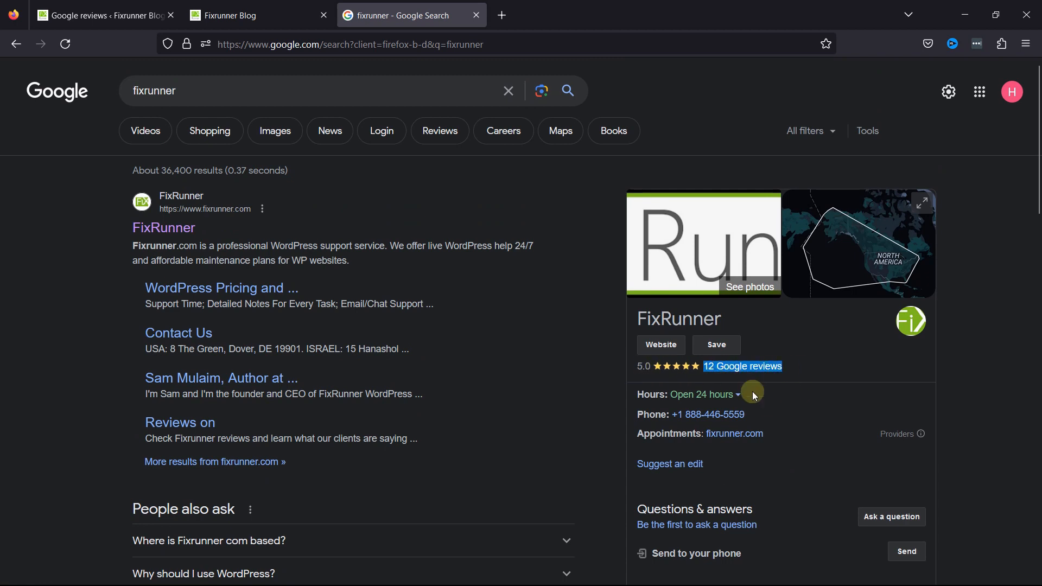
left_click(814, 363)
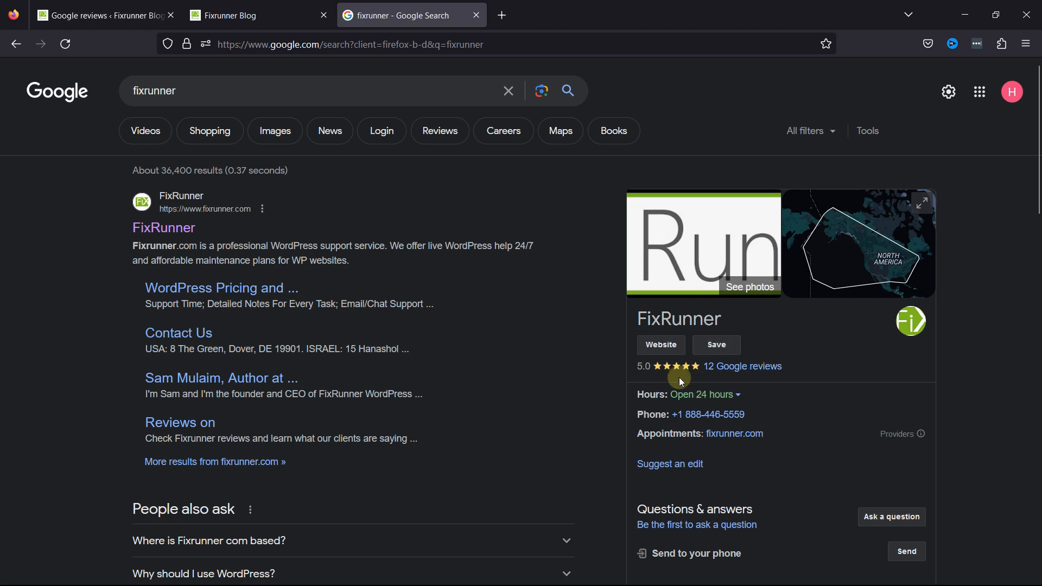
Return to the Widgets for Google Reviews settings and start connecting a new Google platform, ready to enter the business profile
left_click(108, 15)
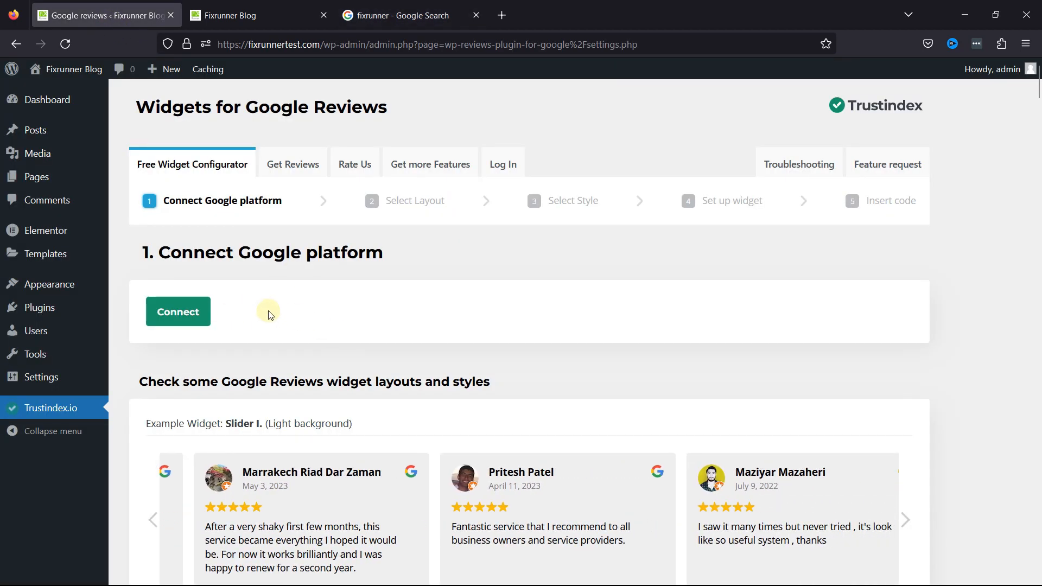
left_click(160, 316)
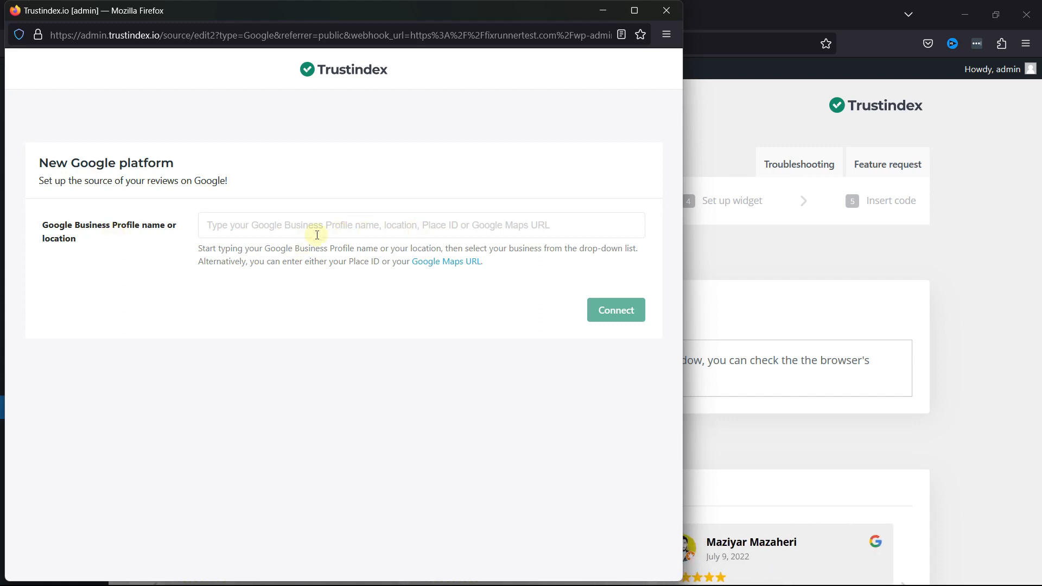
left_click(378, 227)
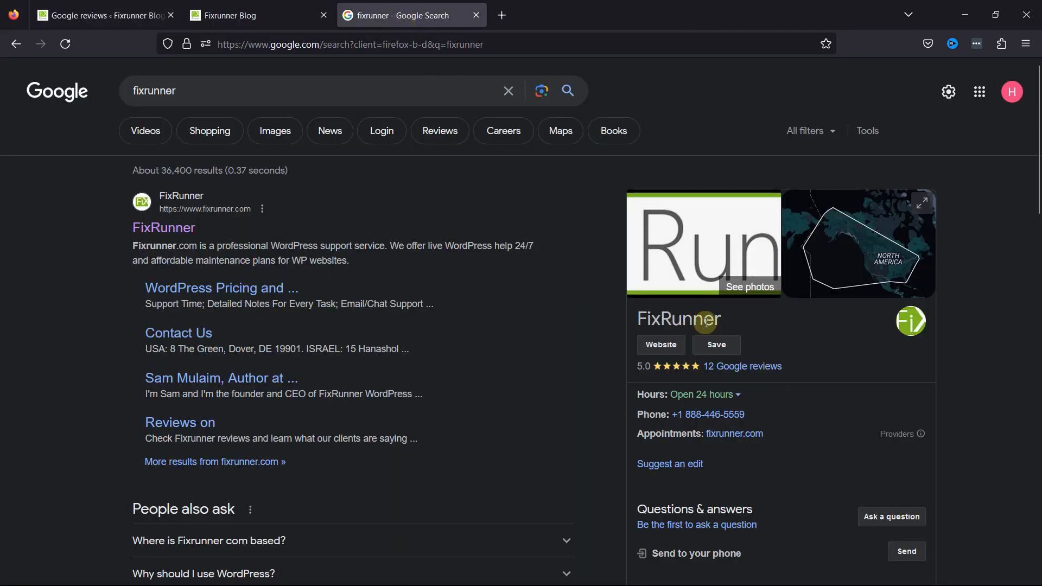
In the FixRunner search results, inspect the HTML of the "Write a review" button and enlarge the inspector to show its link element
scroll(857, 348, "down", 2)
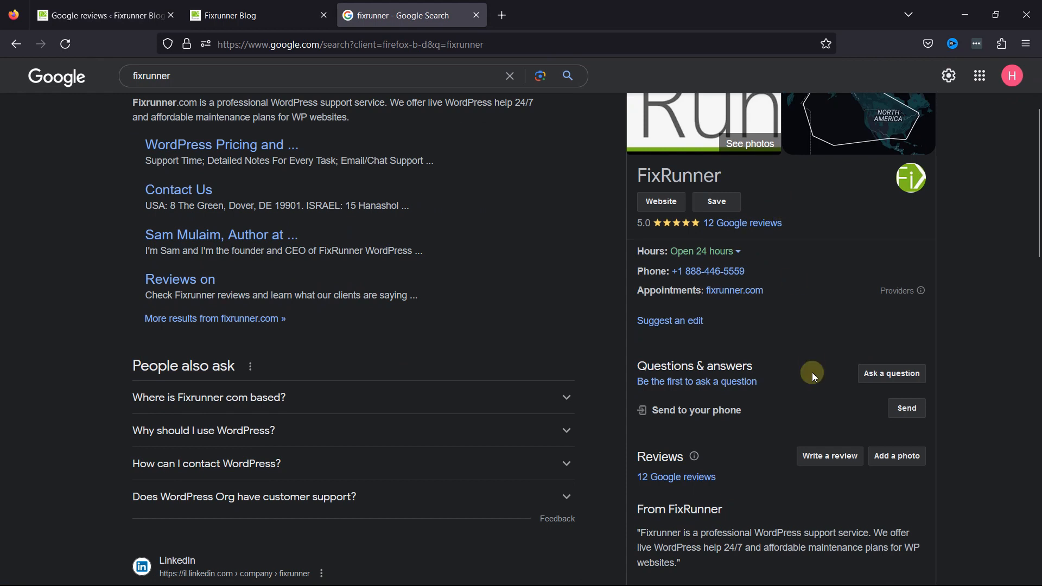
scroll(812, 372, "down", 3)
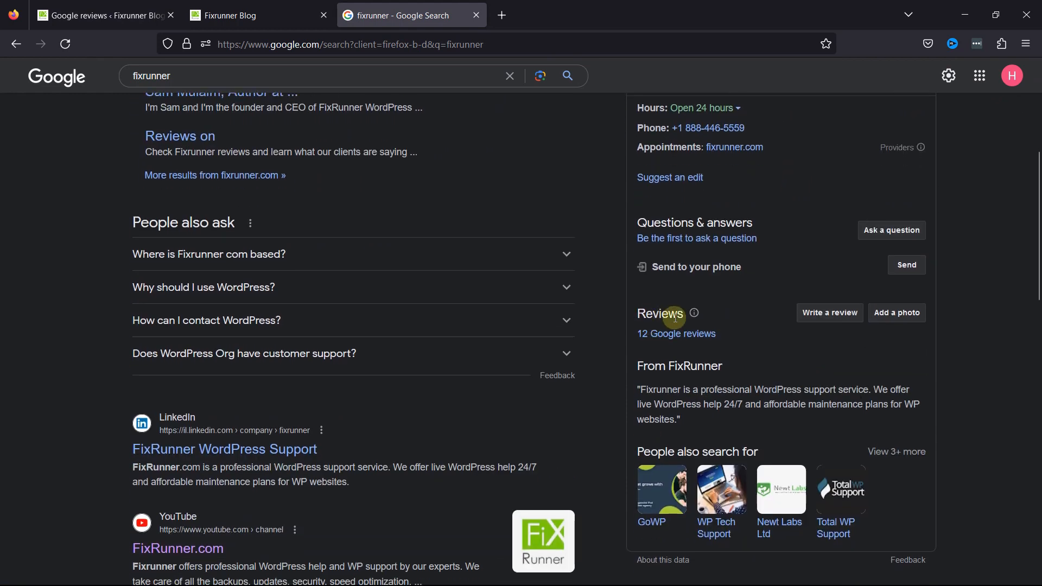
right_click(828, 316)
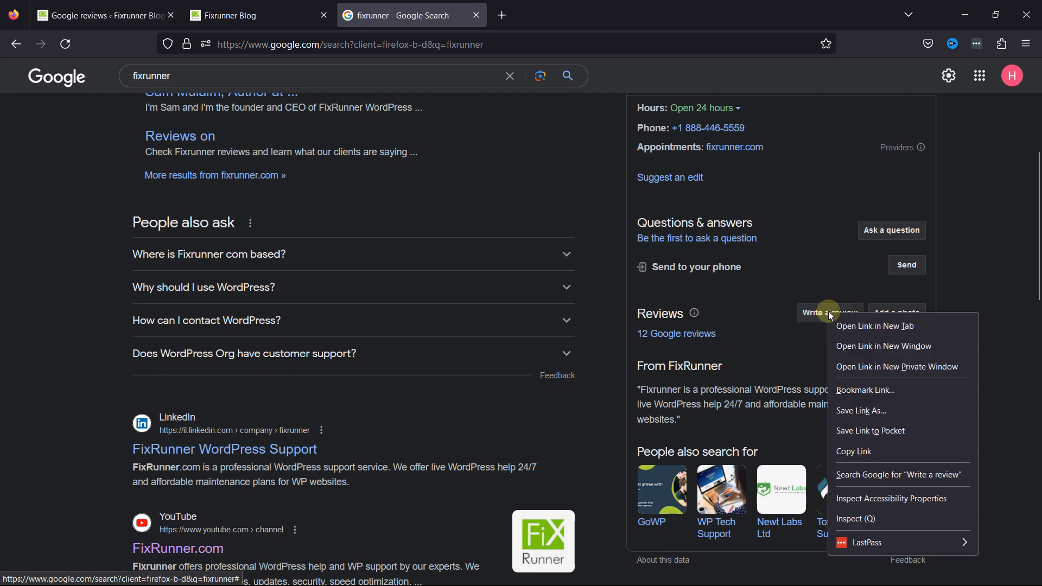
left_click(893, 516)
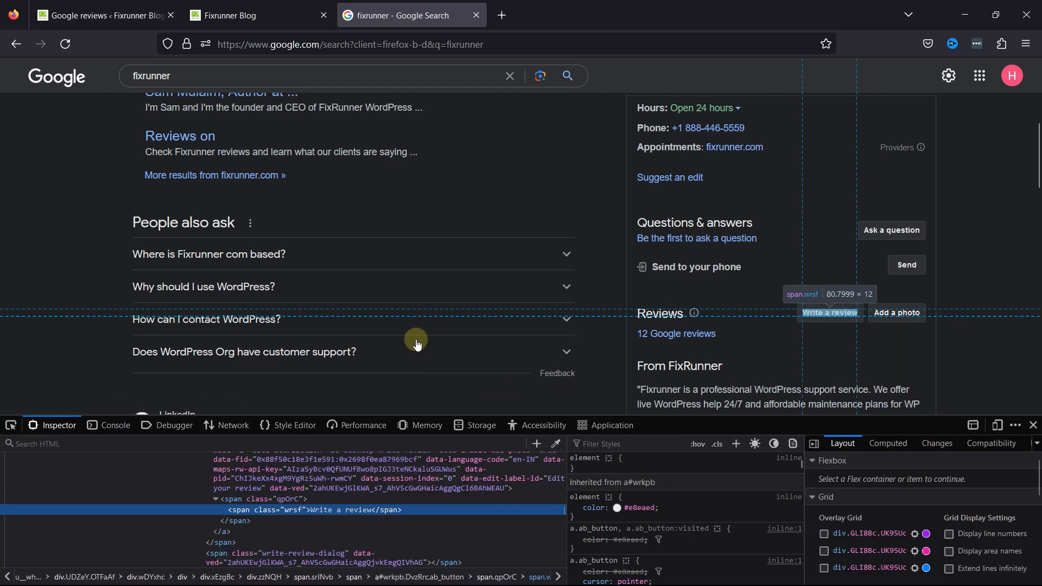
left_click_drag(653, 415, 659, 194)
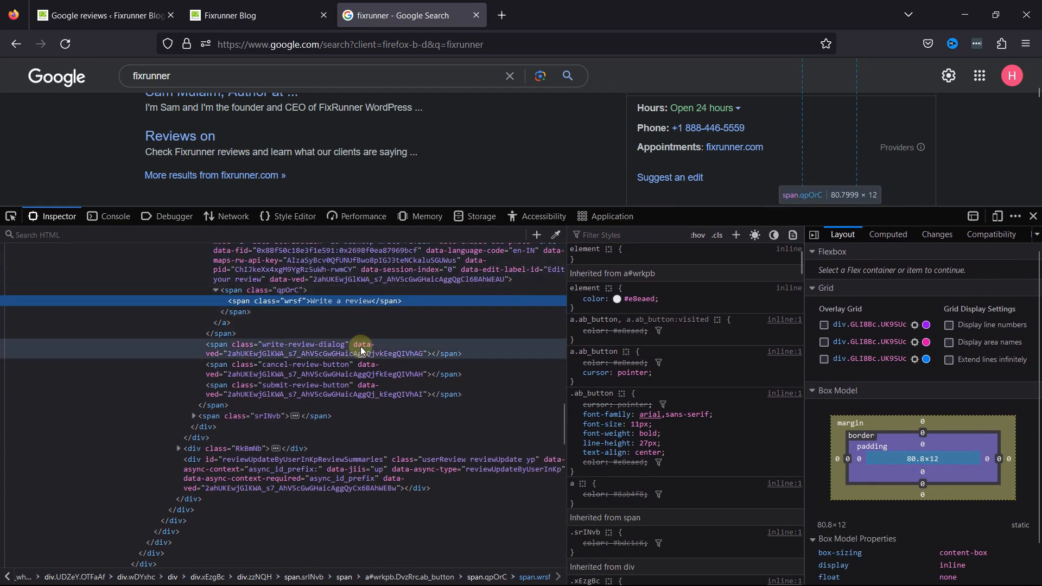
scroll(360, 348, "up", 3)
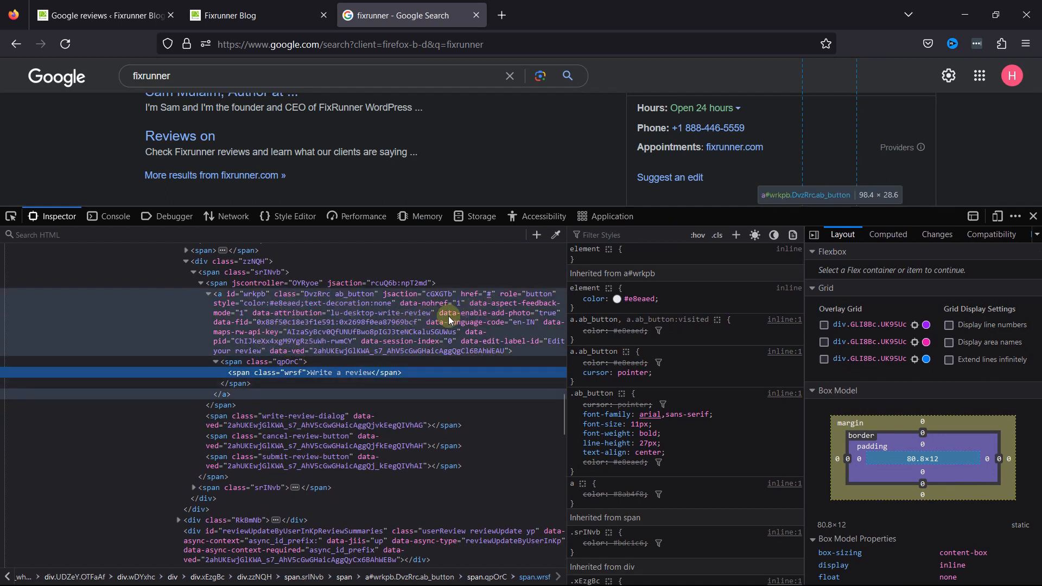
left_click(551, 326)
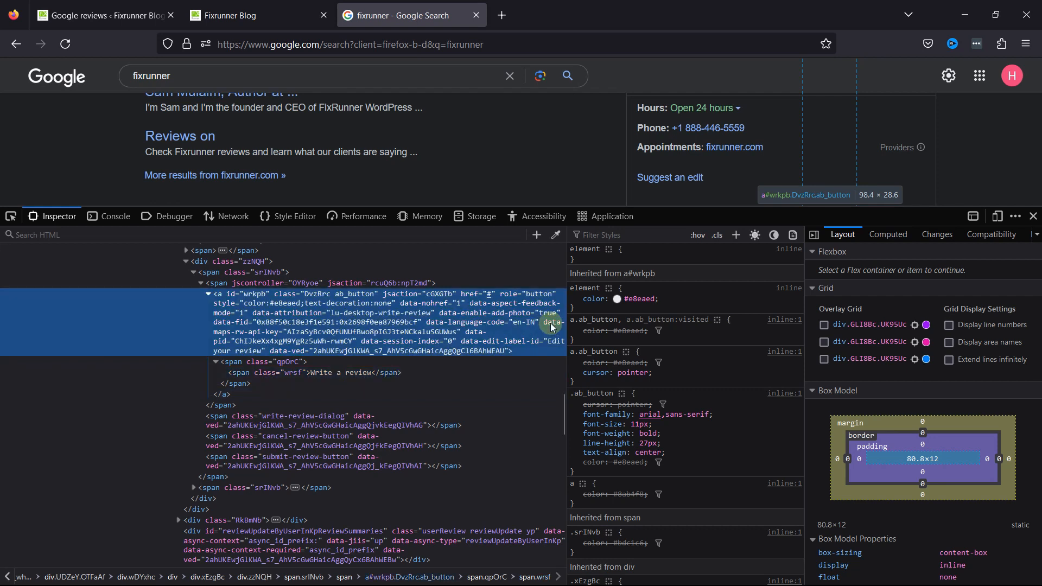
double_click(547, 322)
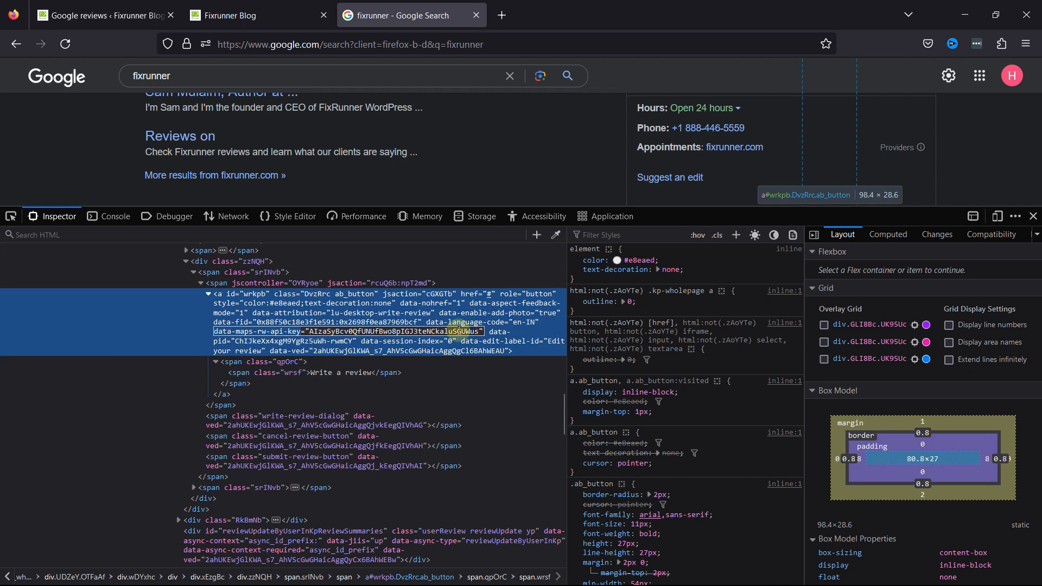
left_click(500, 329)
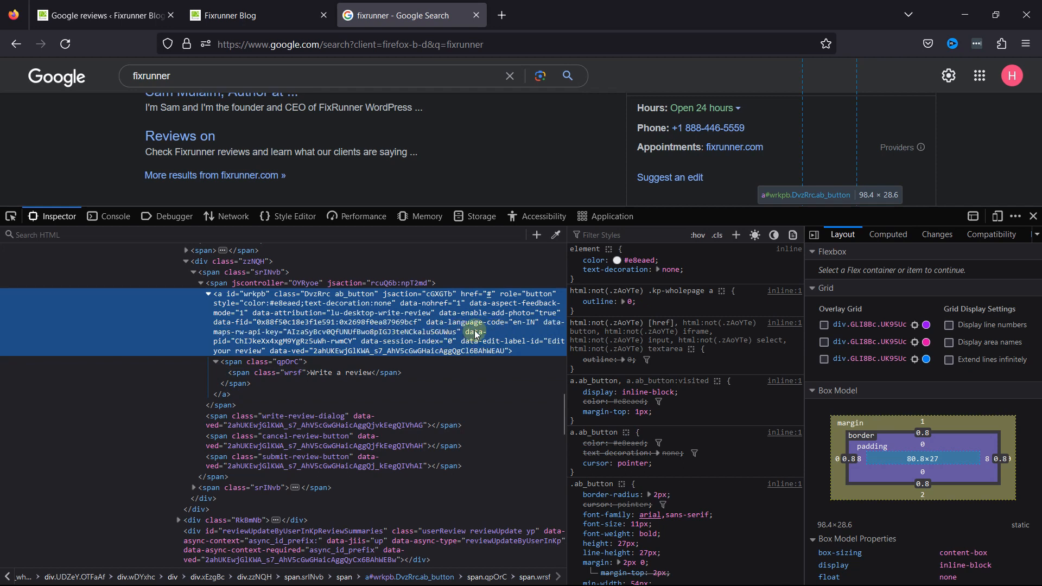
double_click(299, 340)
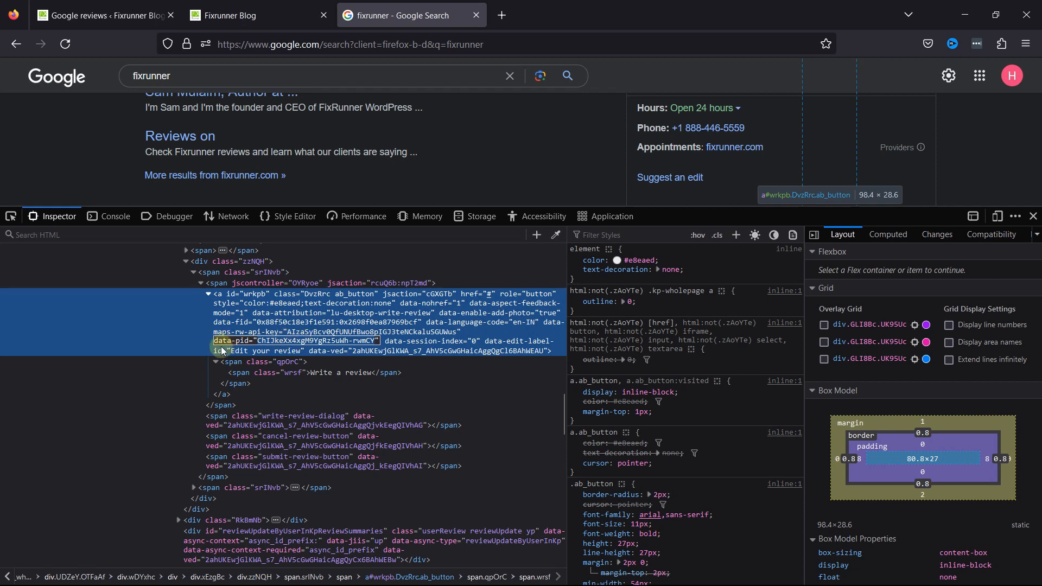
left_click_drag(215, 340, 379, 340)
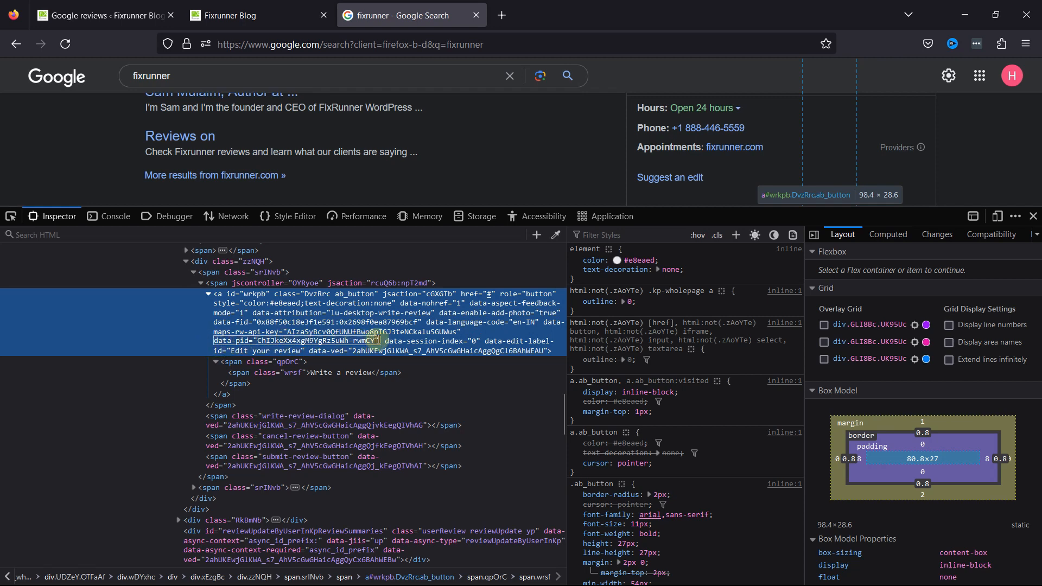
left_click(272, 335)
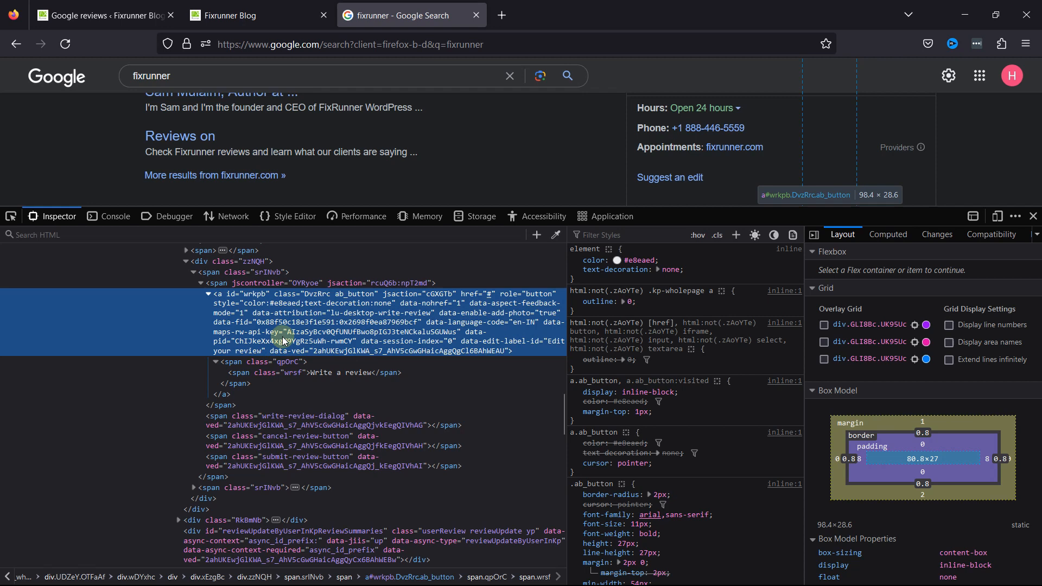
key("Left")
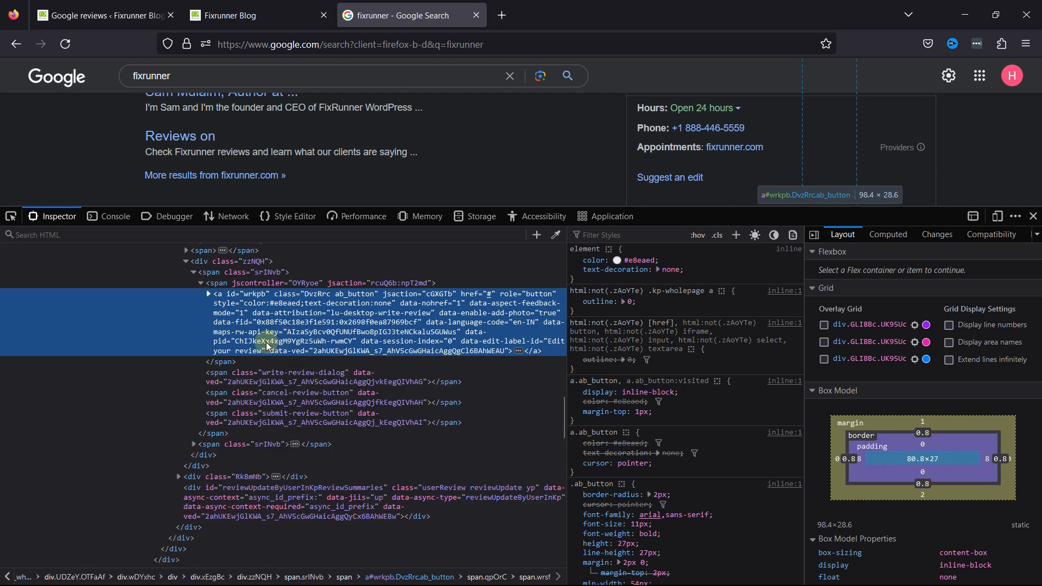
Copy the data-pid attribute of the "Write a review" link element
double_click(279, 343)
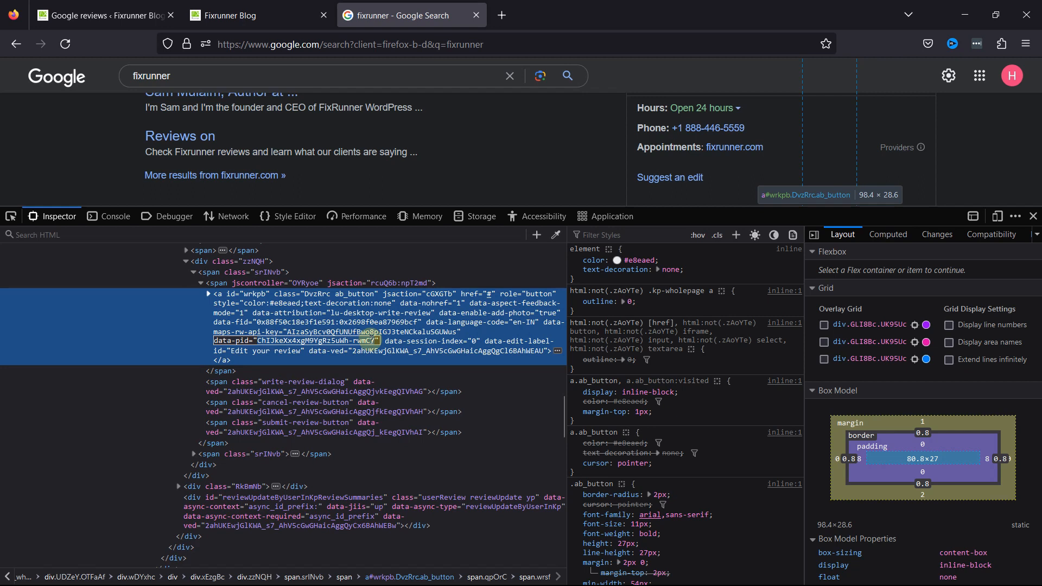
right_click(373, 341)
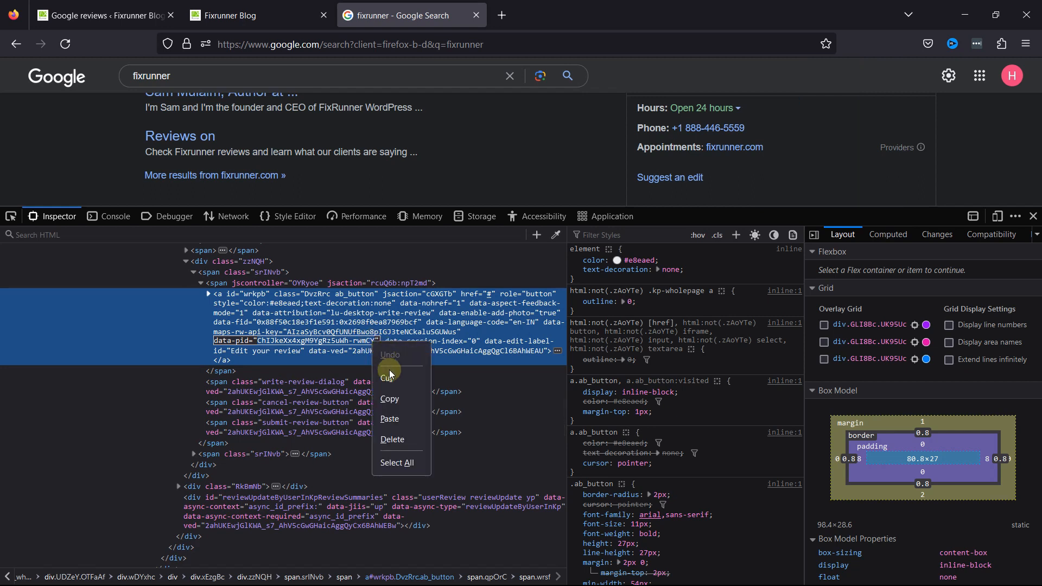
left_click(399, 400)
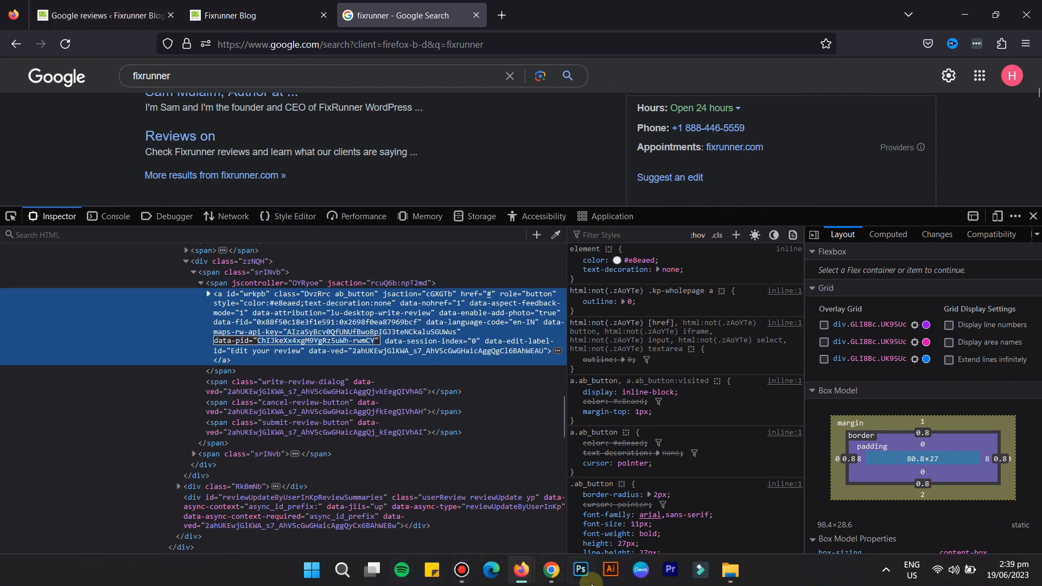
Switch to the Trustindex connection window and paste the copied place ID as the Google Business Profile
mouse_move(523, 570)
left_click(660, 505)
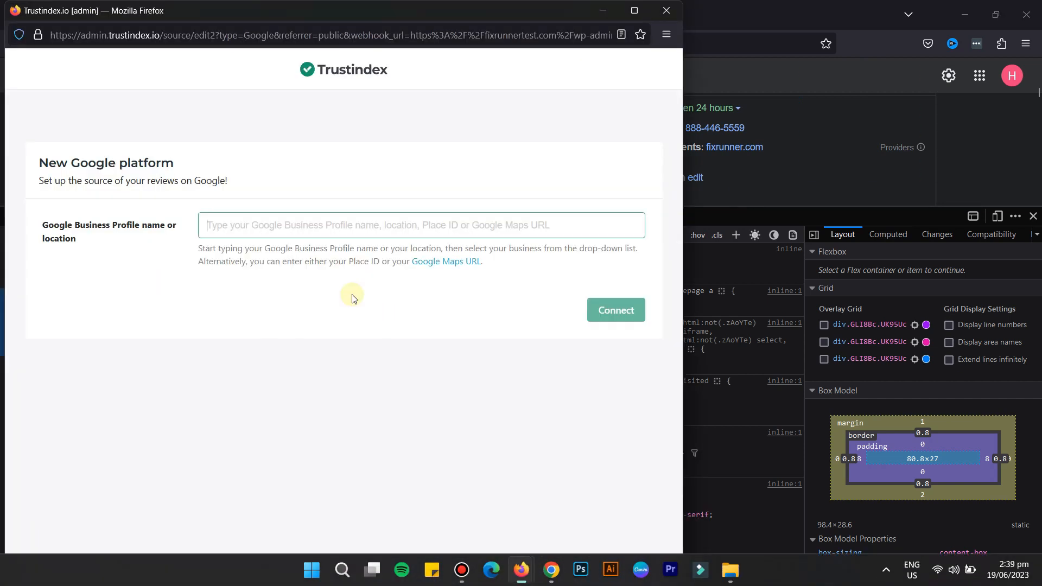
right_click(271, 226)
left_click(337, 325)
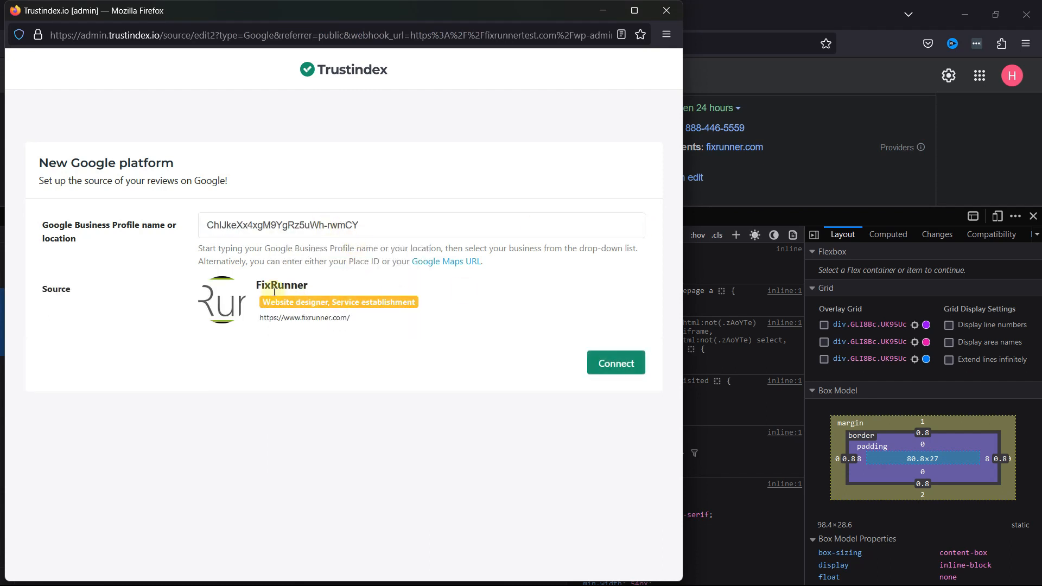
Connect the FixRunner business profile as the Google review source and return to the WordPress plugin settings
left_click_drag(260, 287, 311, 284)
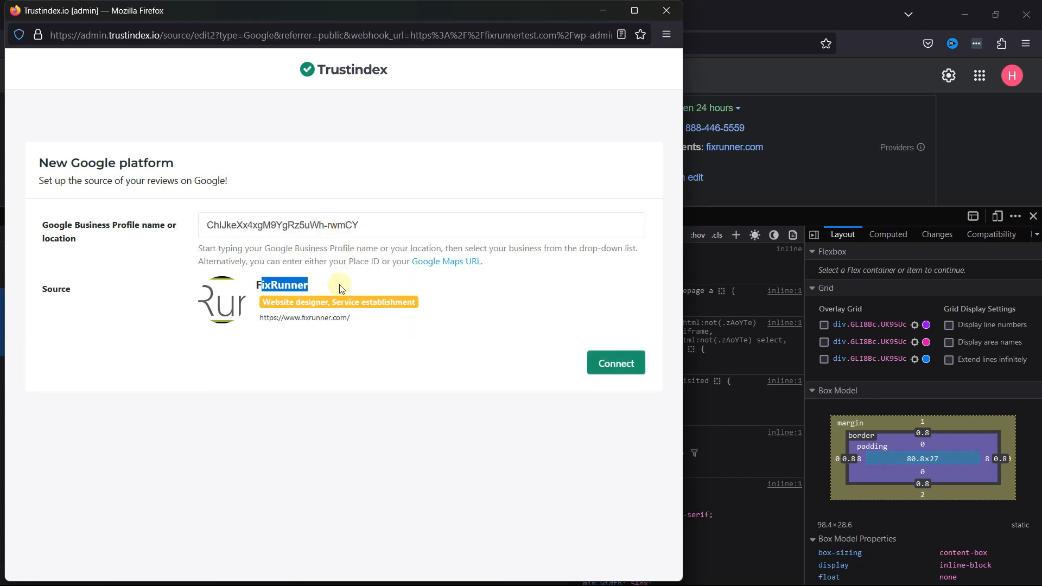
left_click(627, 362)
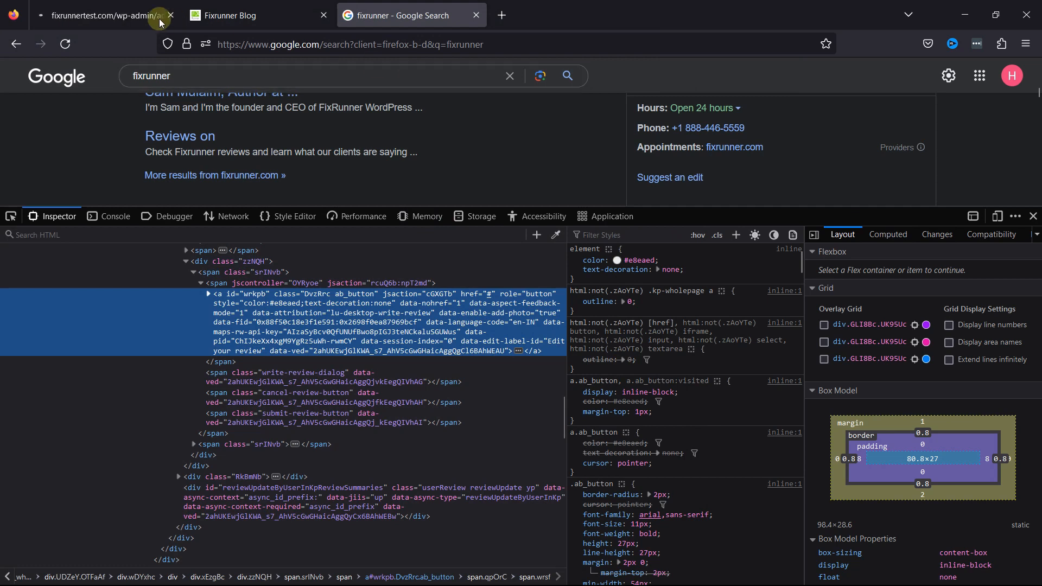
left_click(161, 21)
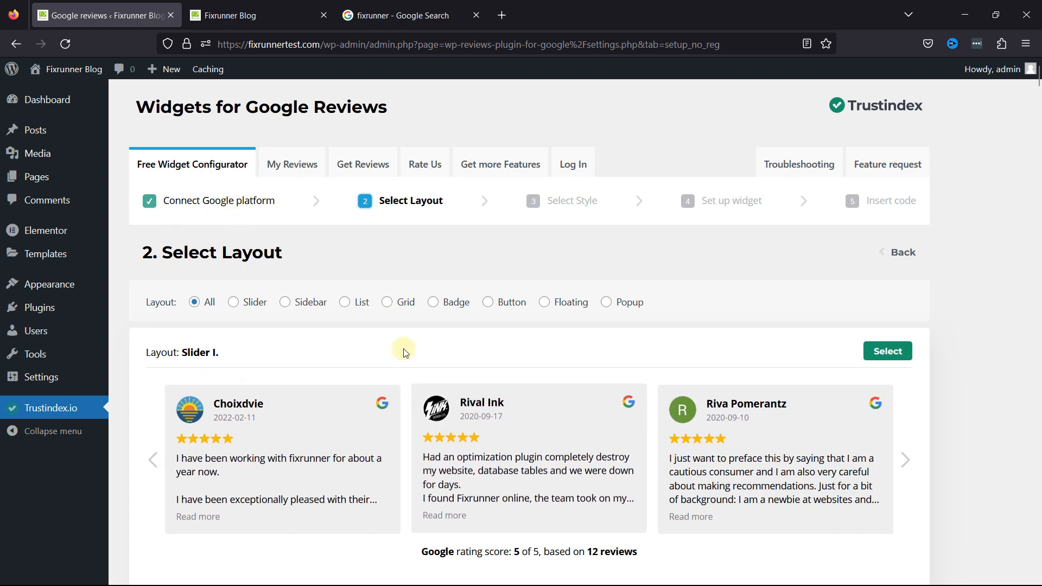
Compare the reviews in the Slider I. preview with FixRunner's reviews on Google, paging through the slider in both directions
scroll(407, 350, "down", 2)
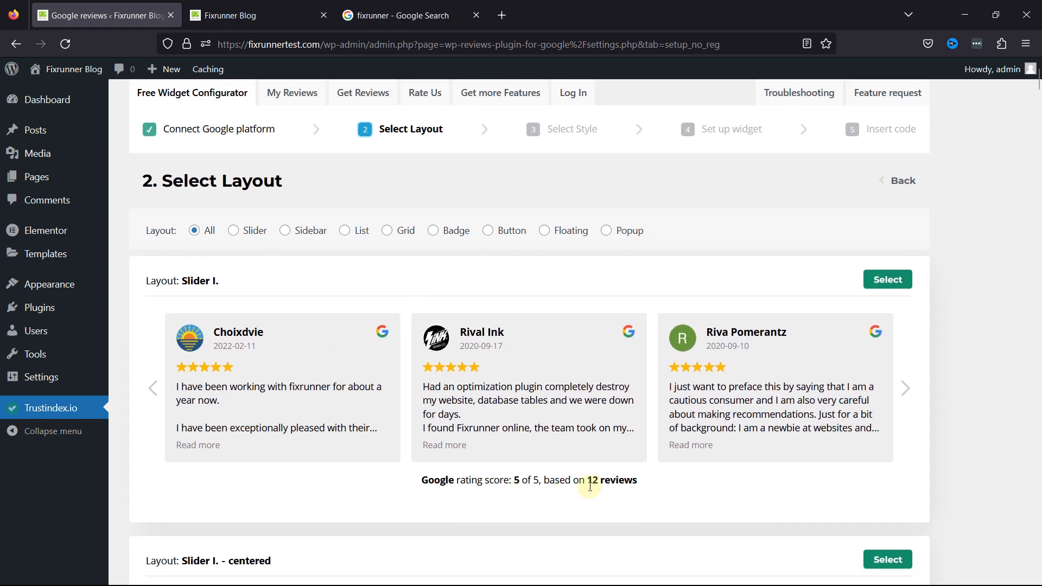
left_click(150, 390)
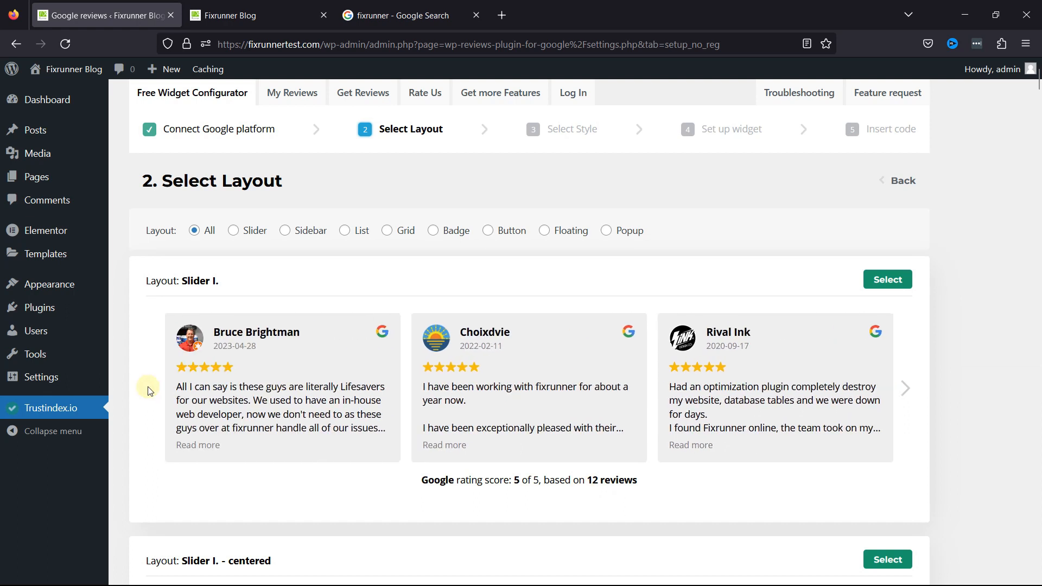
left_click(374, 16)
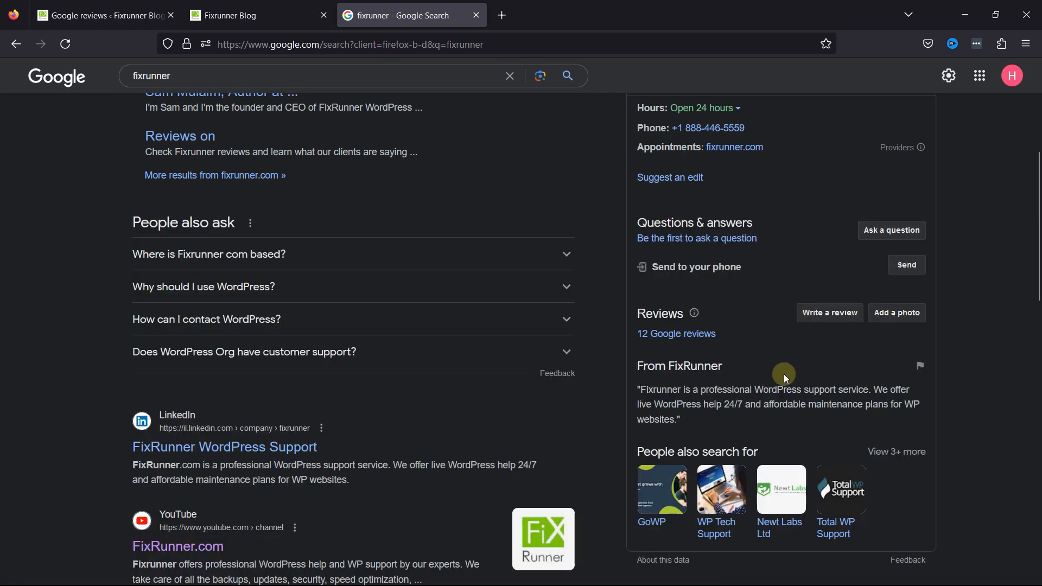
left_click(697, 334)
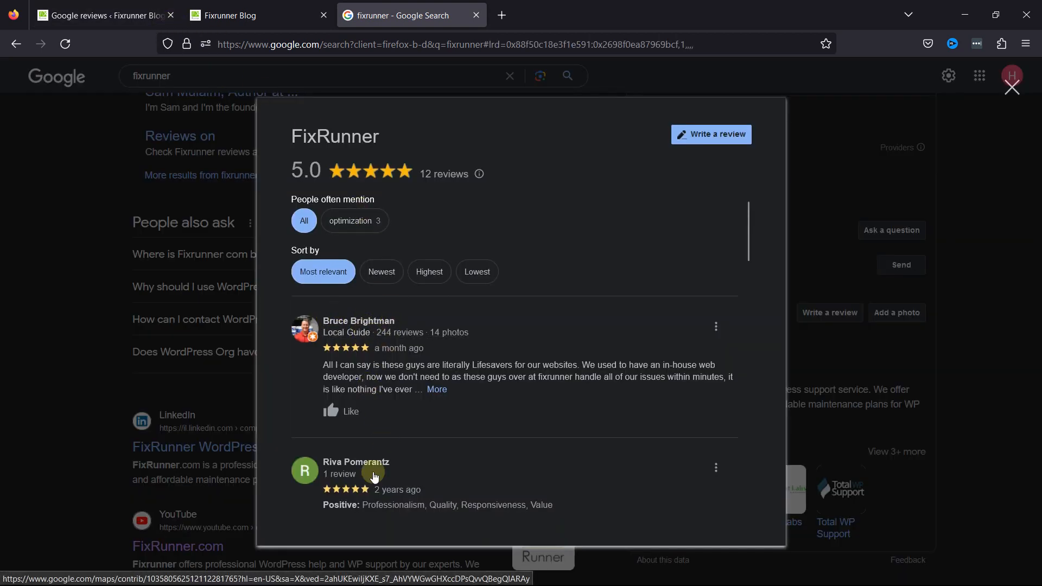
left_click(103, 15)
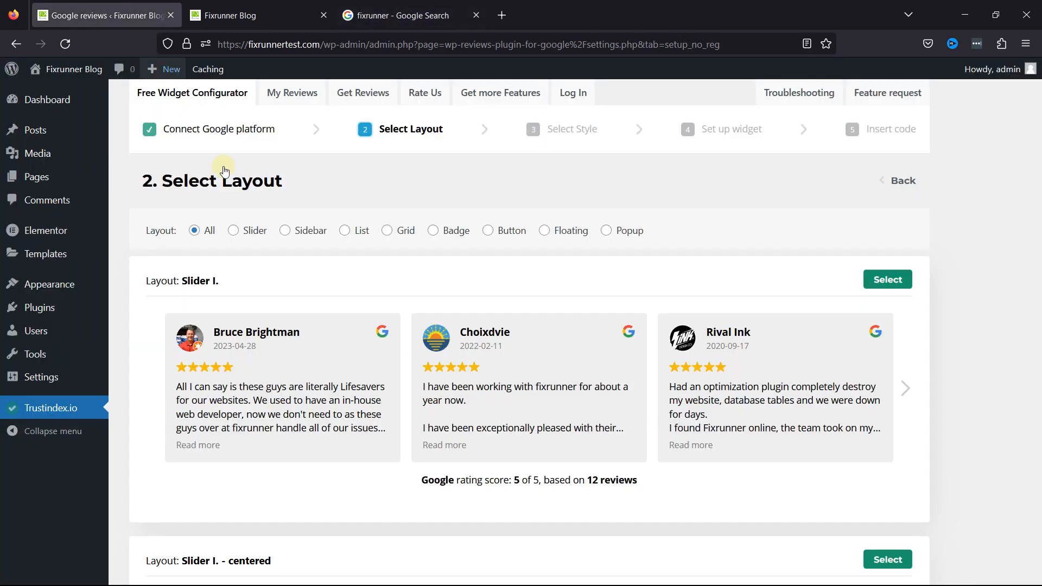
left_click(906, 388)
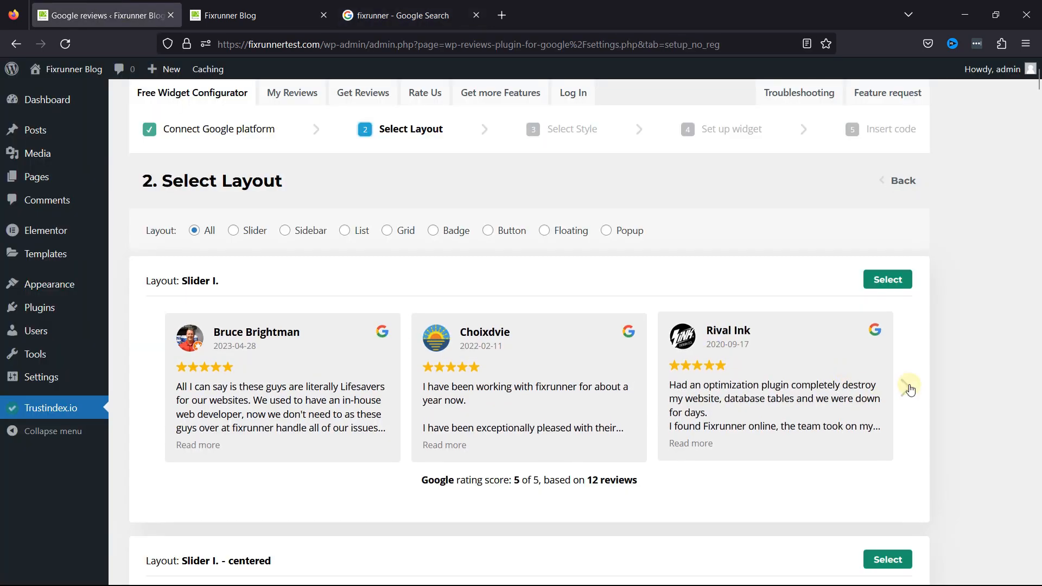
left_click(906, 388)
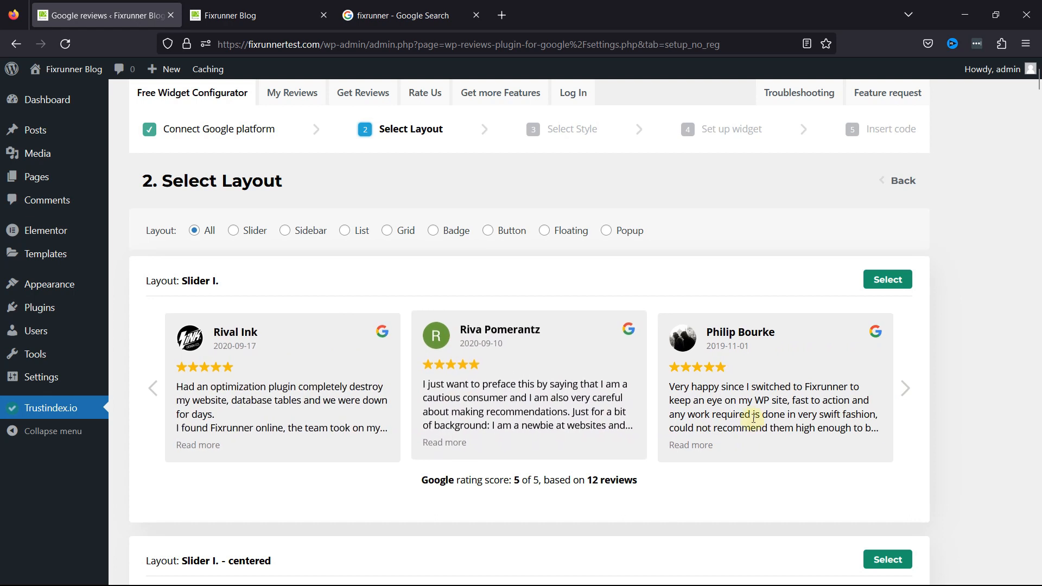
Examine the available widget layouts, including the Slider and Sidebar types, and page through the reviews in the Sidebar slider I. preview
scroll(809, 413, "down", 3)
scroll(770, 380, "up", 4)
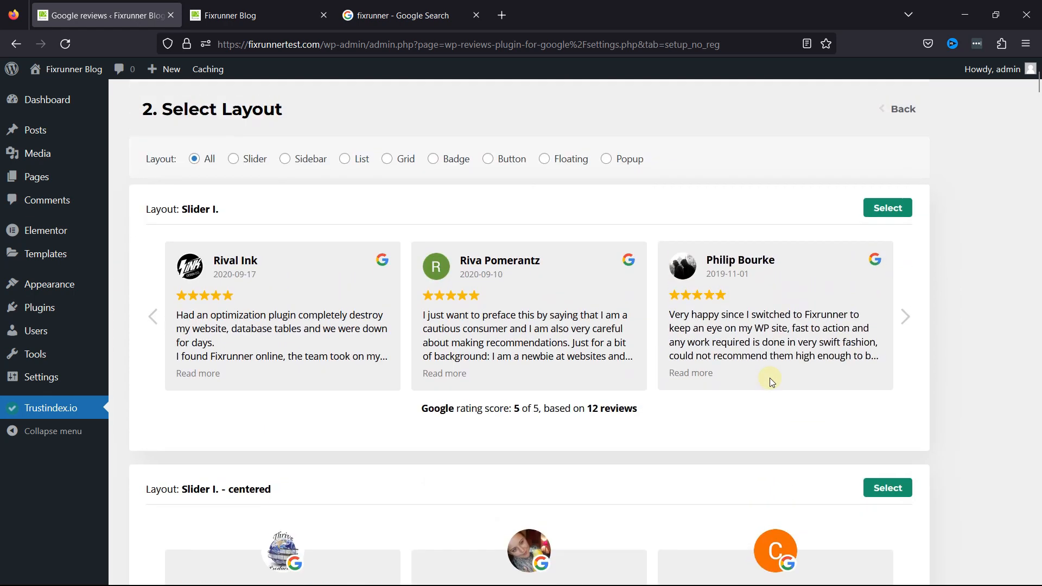
scroll(689, 326, "down", 3)
scroll(597, 271, "up", 2)
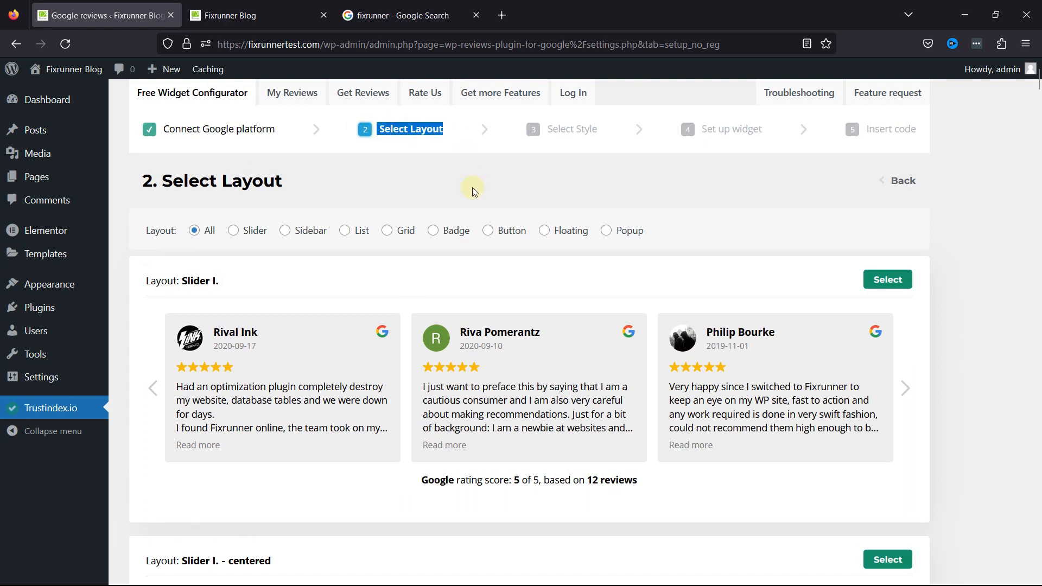
left_click(234, 230)
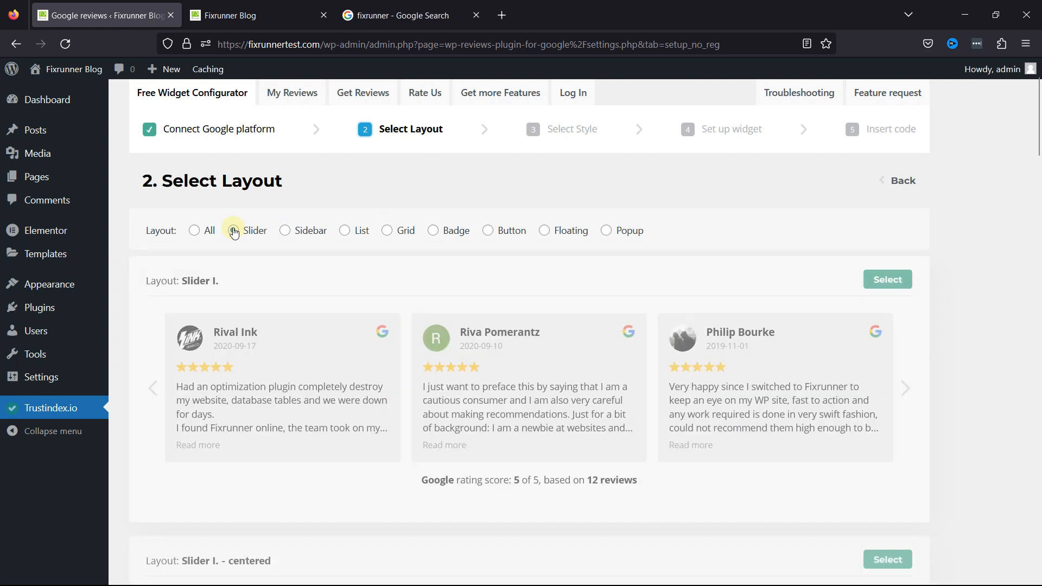
left_click(304, 231)
scroll(380, 312, "down", 2)
left_click(438, 251)
left_click(415, 251)
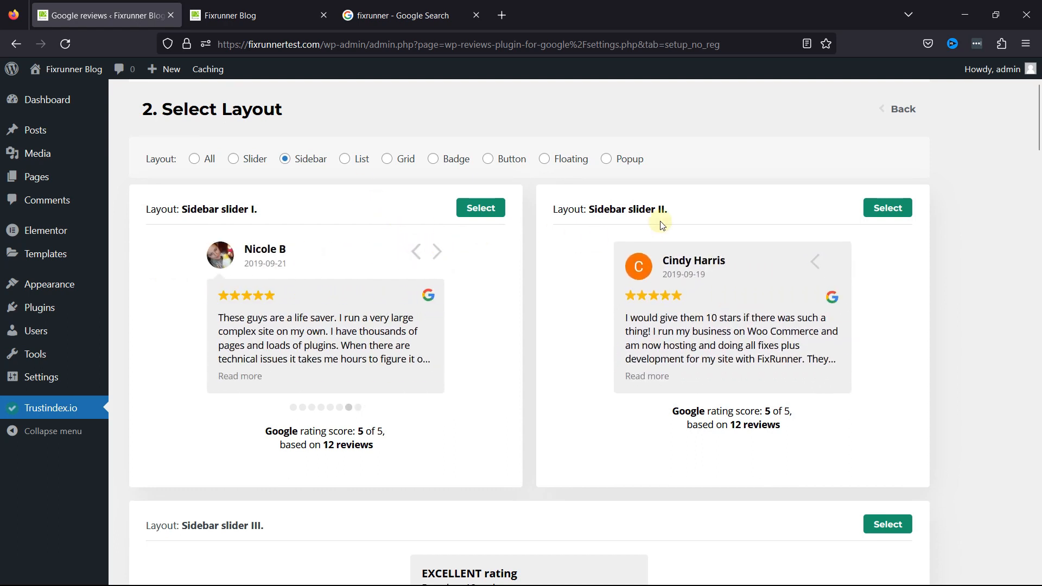
scroll(379, 251, "down", 8)
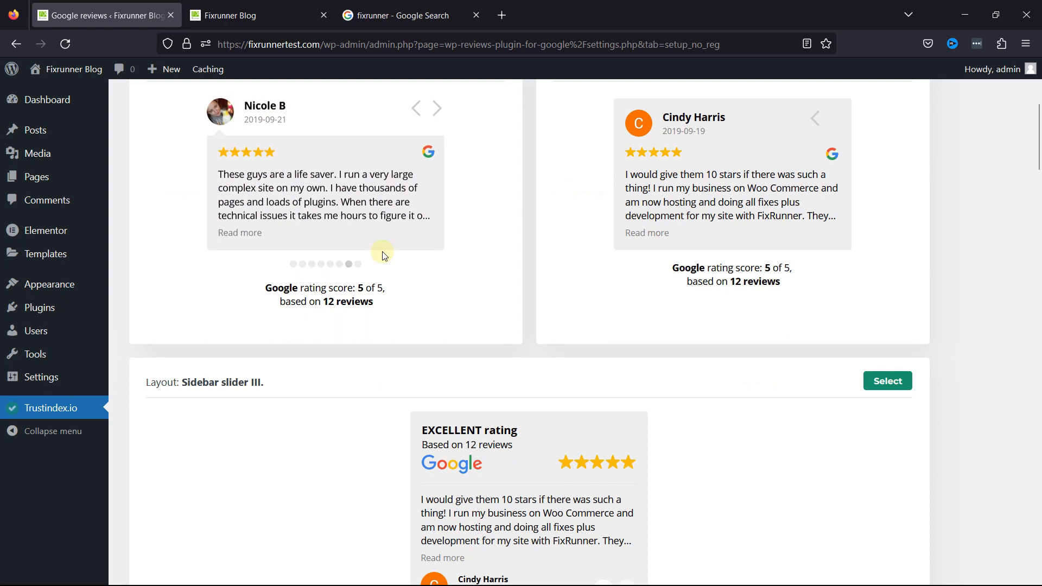
scroll(382, 253, "up", 10)
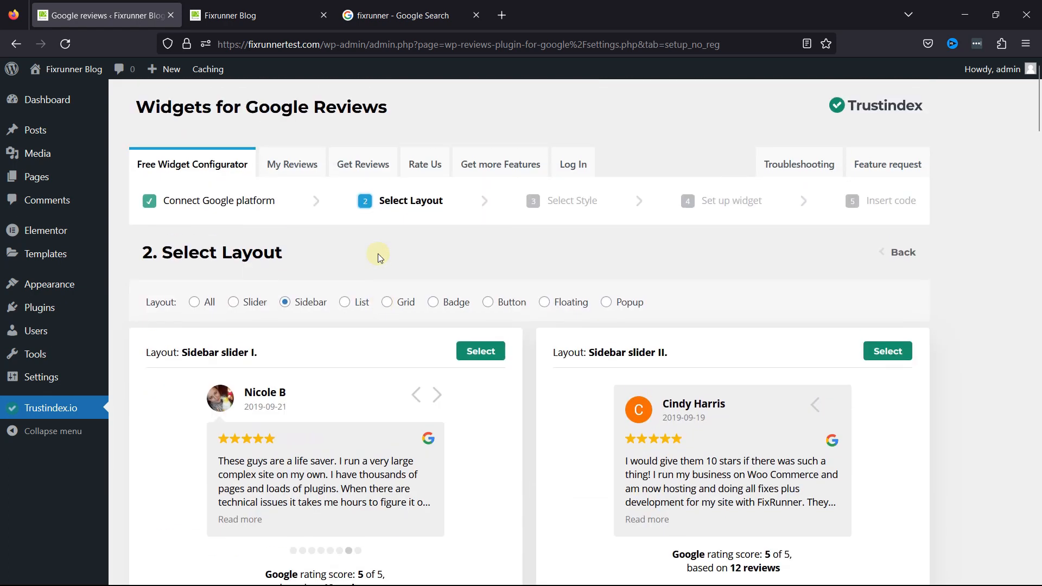
Preview the List layouts and the Grid layouts, including Grid II., to see how the reviews are arranged
left_click(344, 303)
scroll(486, 309, "down", 8)
scroll(484, 263, "up", 7)
left_click(401, 239)
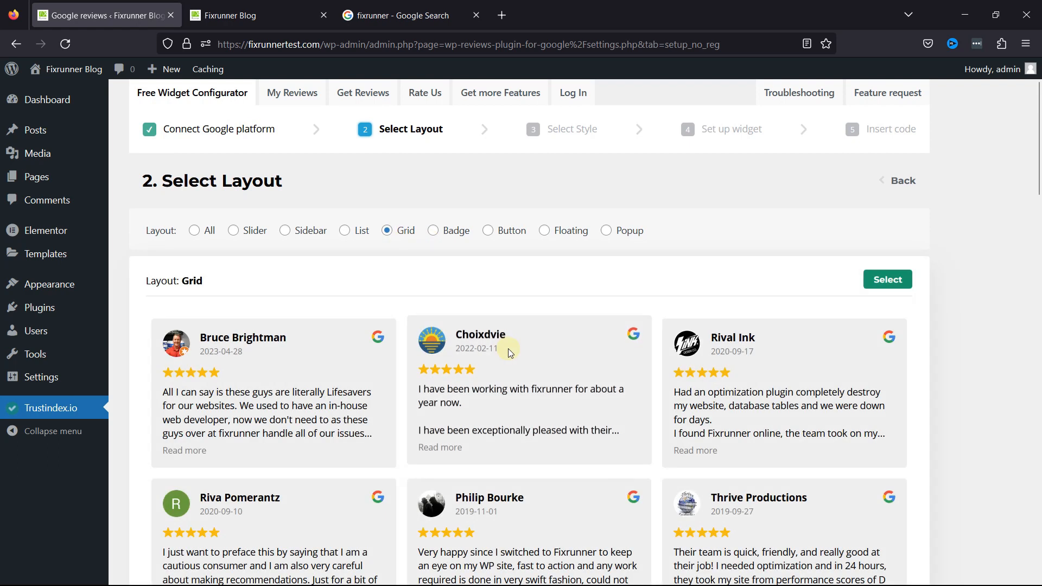
scroll(508, 348, "down", 4)
scroll(429, 250, "up", 3)
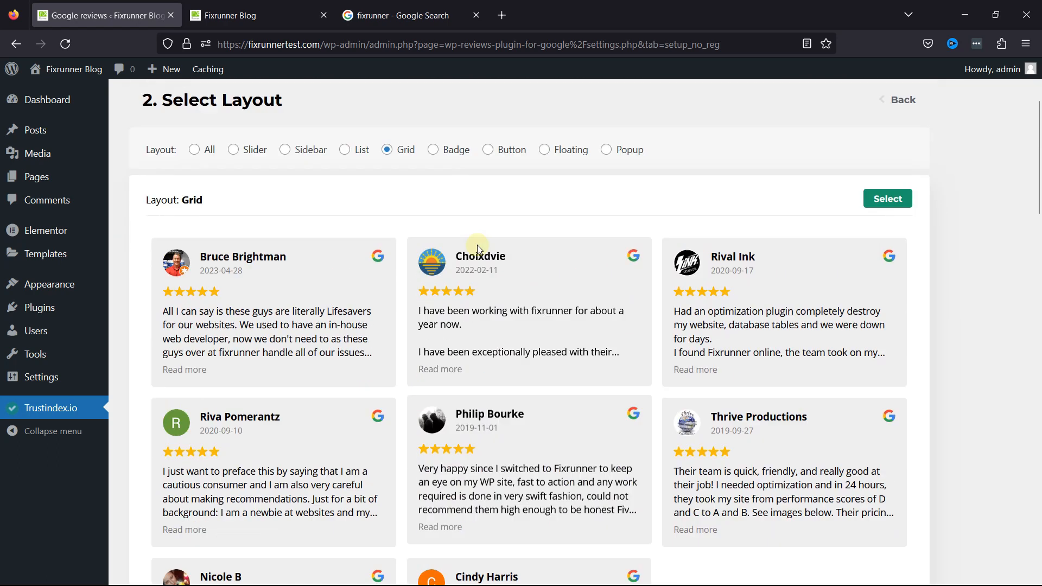
scroll(432, 341, "down", 3)
scroll(734, 342, "down", 6)
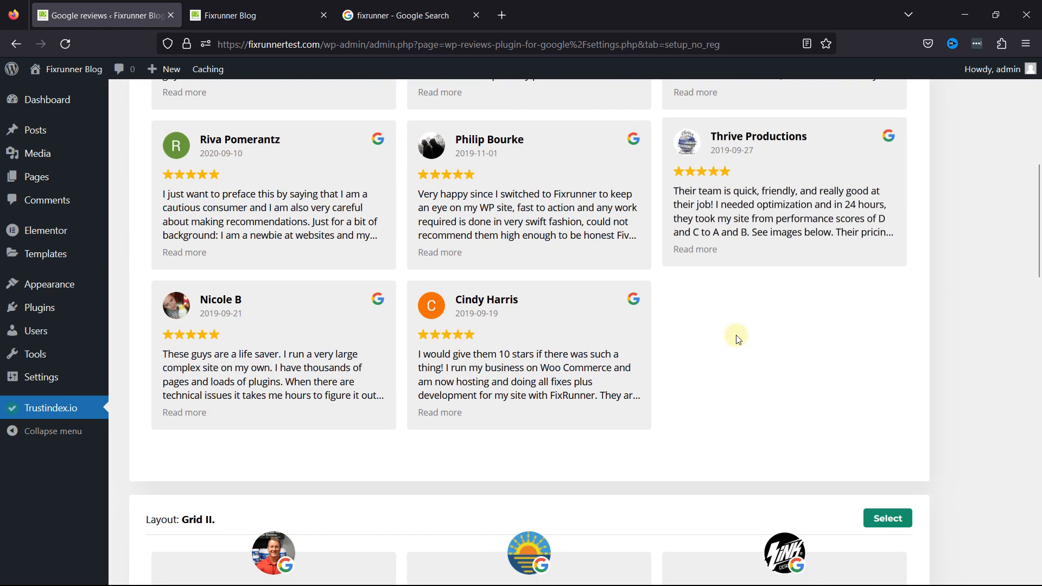
scroll(724, 359, "down", 5)
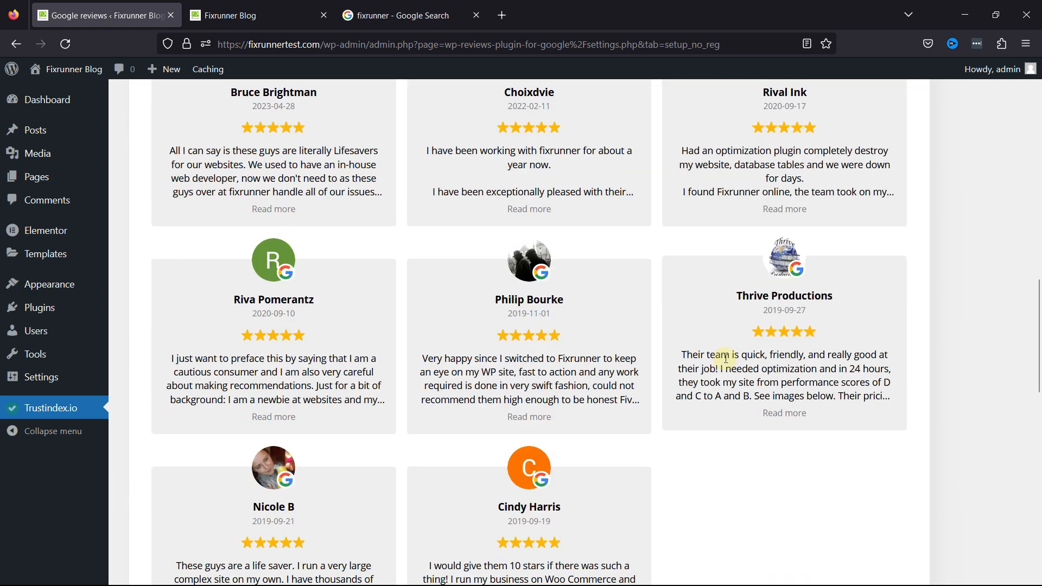
scroll(663, 337, "up", 15)
Preview the Badge layouts and the Button layouts for the review widget
left_click(432, 231)
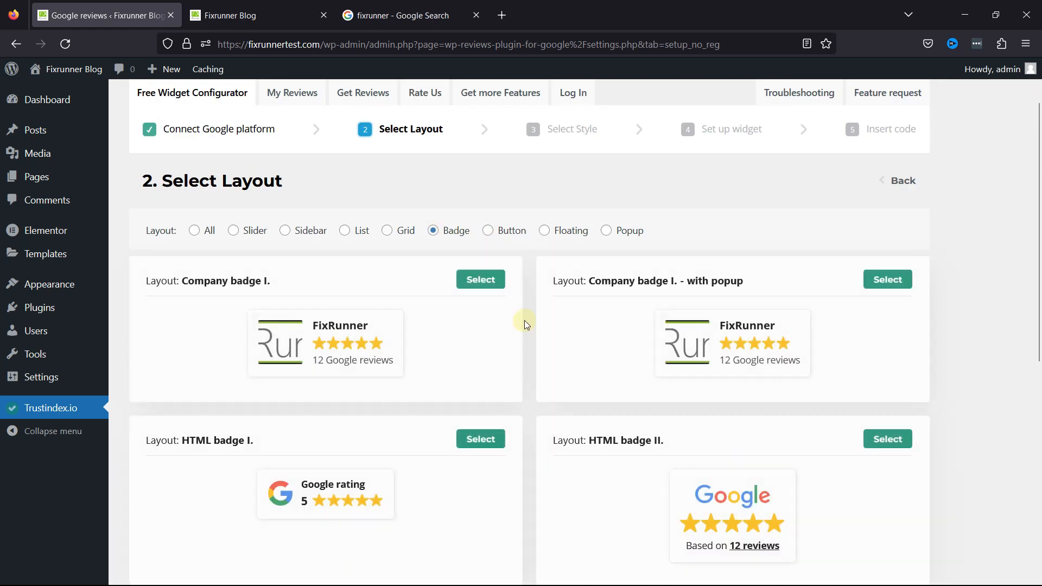
scroll(578, 315, "down", 4)
scroll(582, 318, "down", 3)
scroll(576, 315, "up", 7)
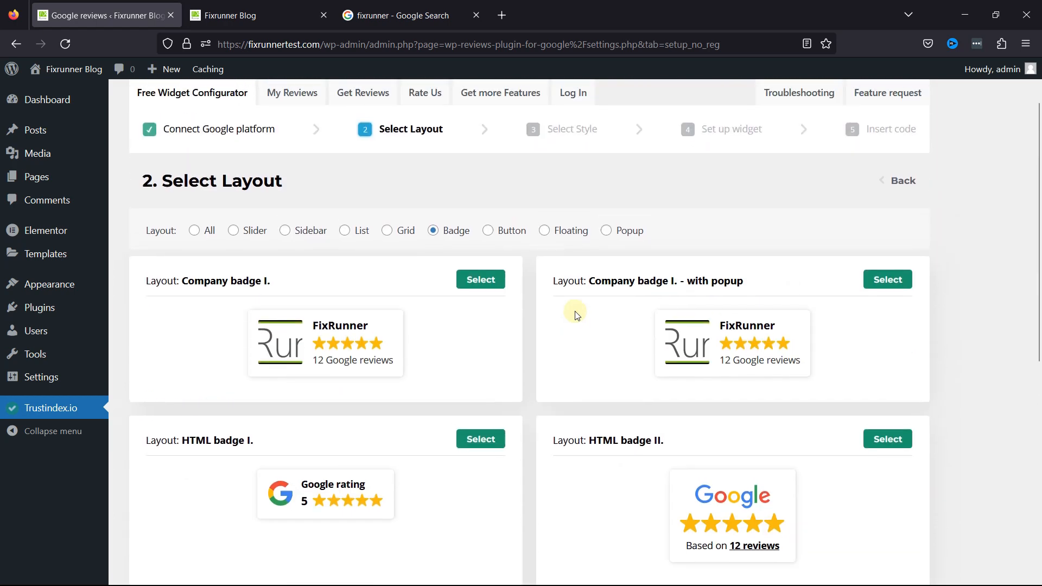
left_click(486, 233)
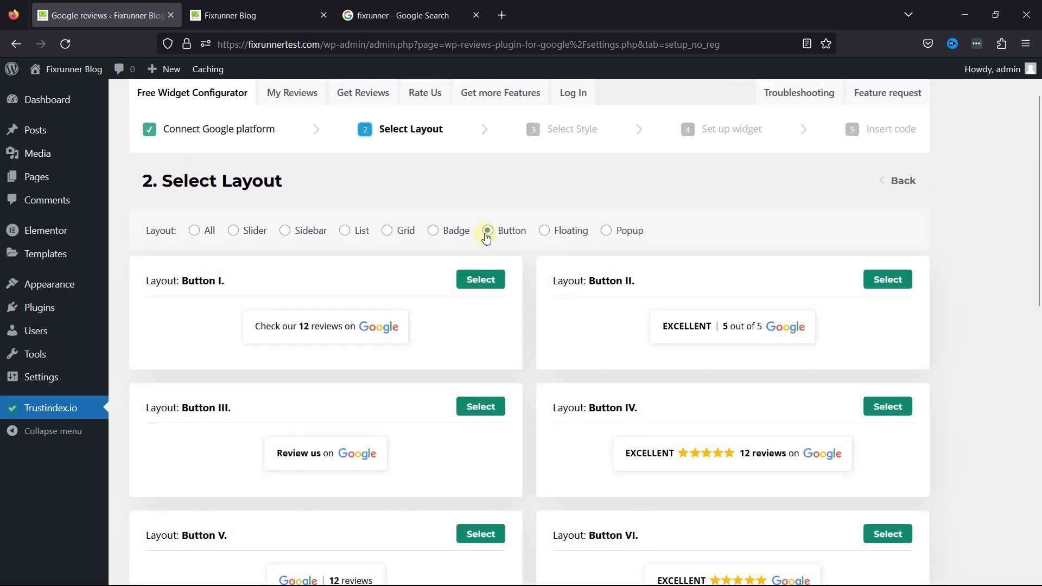
scroll(550, 291, "down", 1)
scroll(548, 260, "up", 1)
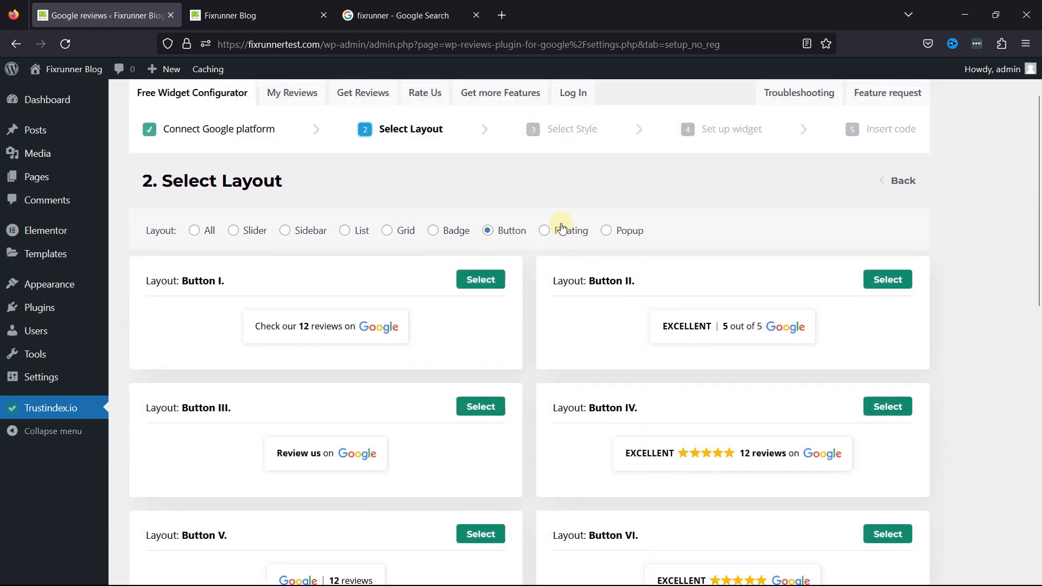
Preview the Floating layouts and the Popup layouts for the review widget
left_click(544, 230)
scroll(541, 311, "down", 3)
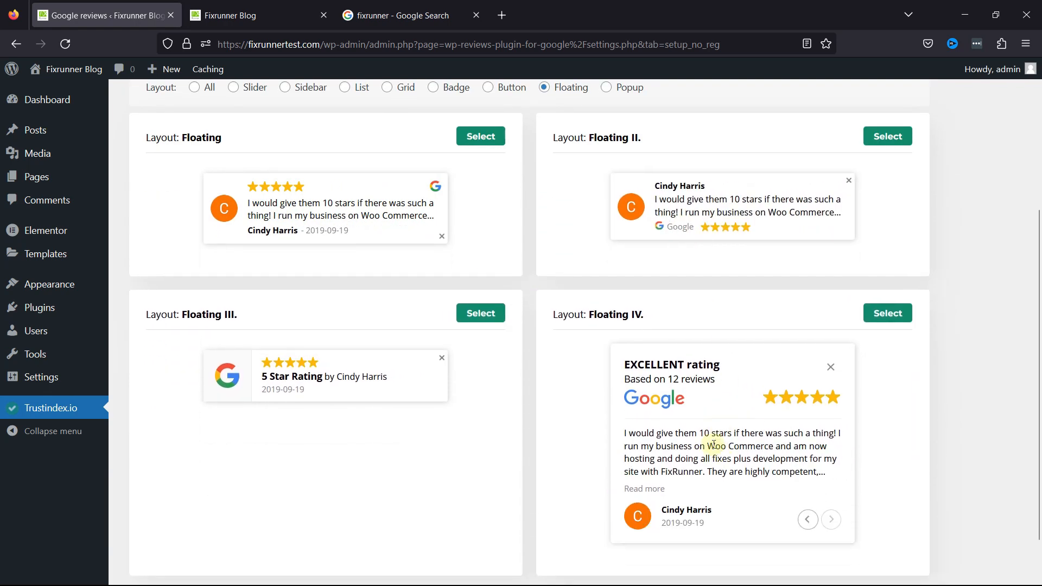
scroll(612, 154, "up", 2)
left_click(606, 159)
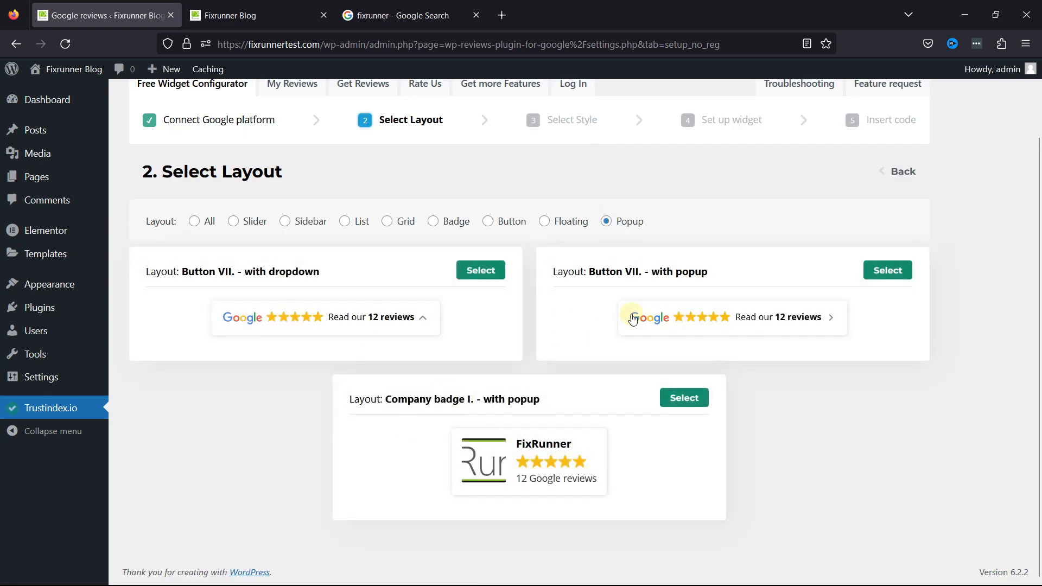
Show the Slider layouts, review their variants and select Slider I. as the widget layout
left_click(235, 224)
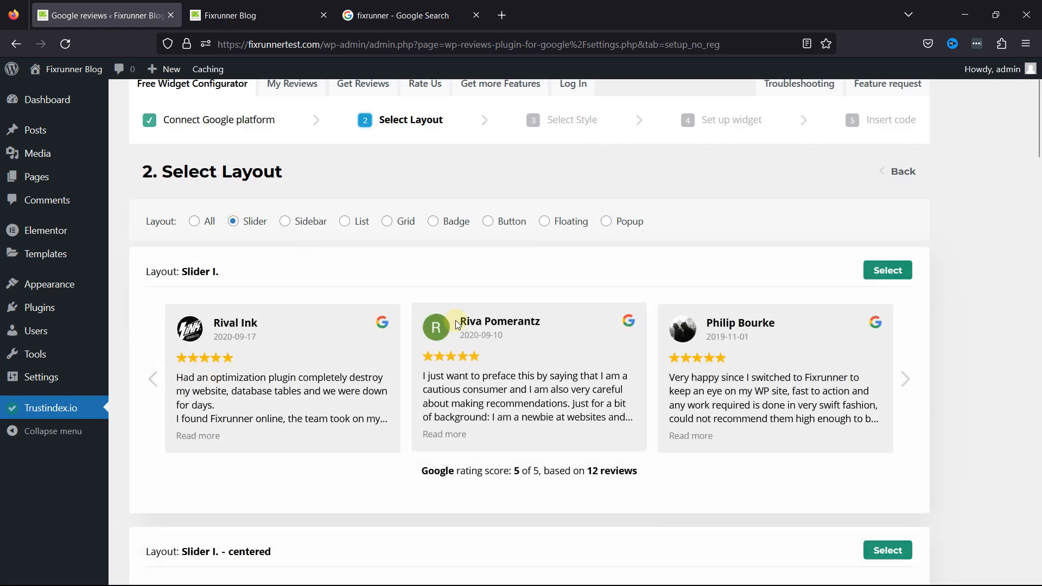
scroll(503, 346, "down", 4)
scroll(504, 348, "down", 10)
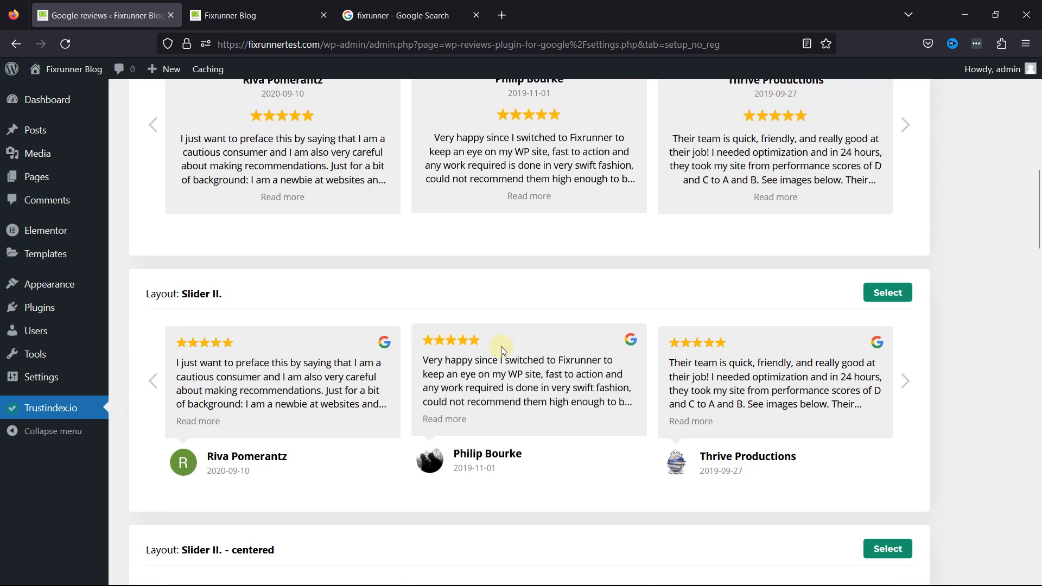
scroll(504, 399, "up", 12)
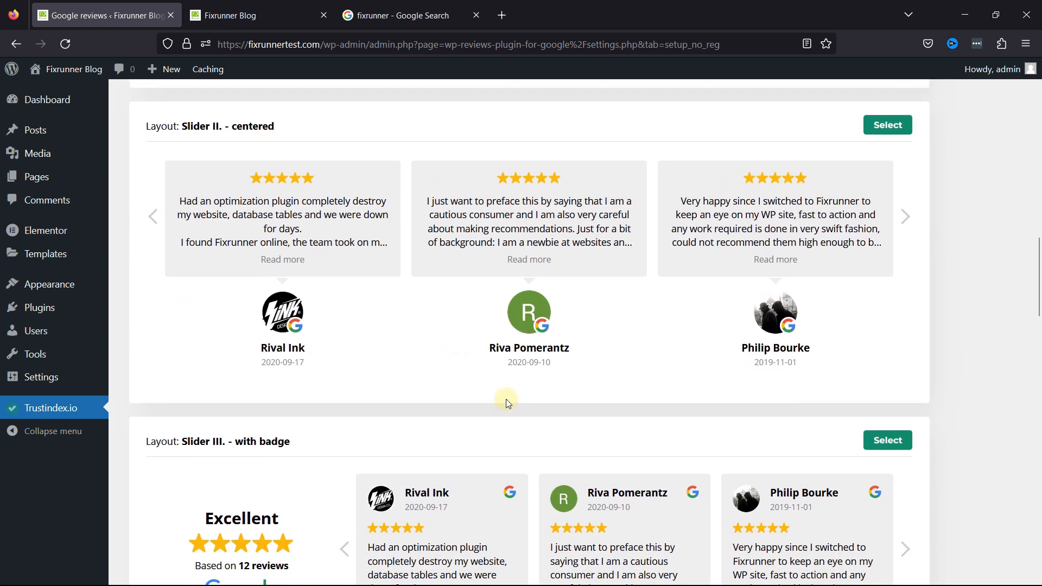
scroll(497, 385, "up", 1)
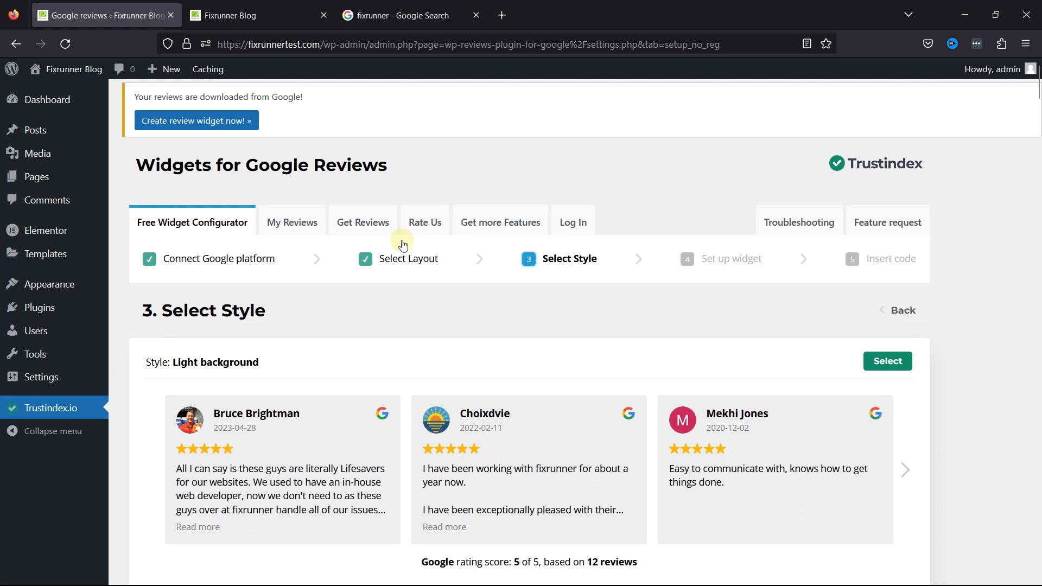
Look through the available Slider I. styles, from Light background through Drop shadow and Minimal to Soft
scroll(670, 304, "down", 3)
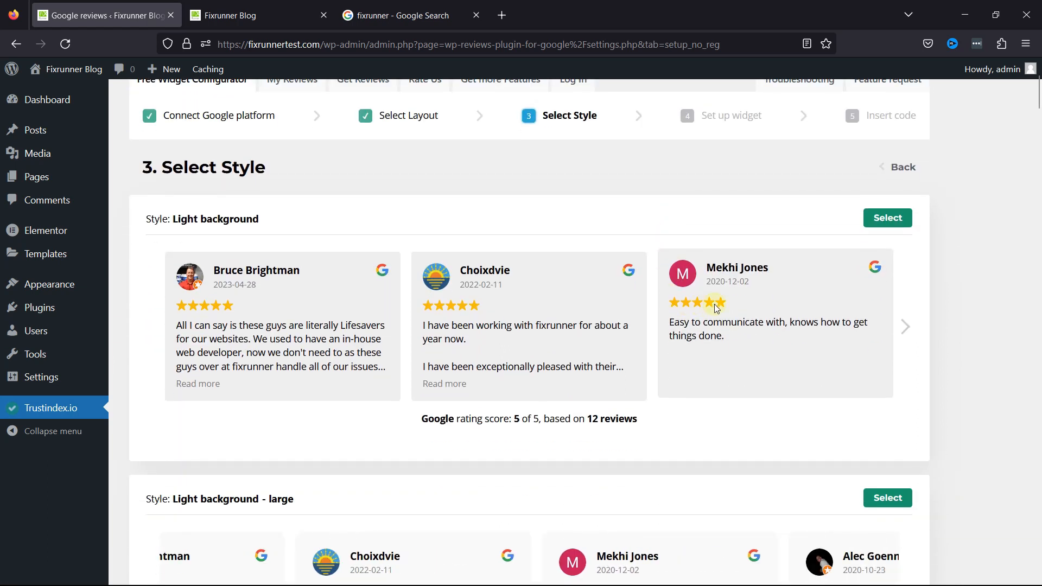
scroll(265, 232, "down", 3)
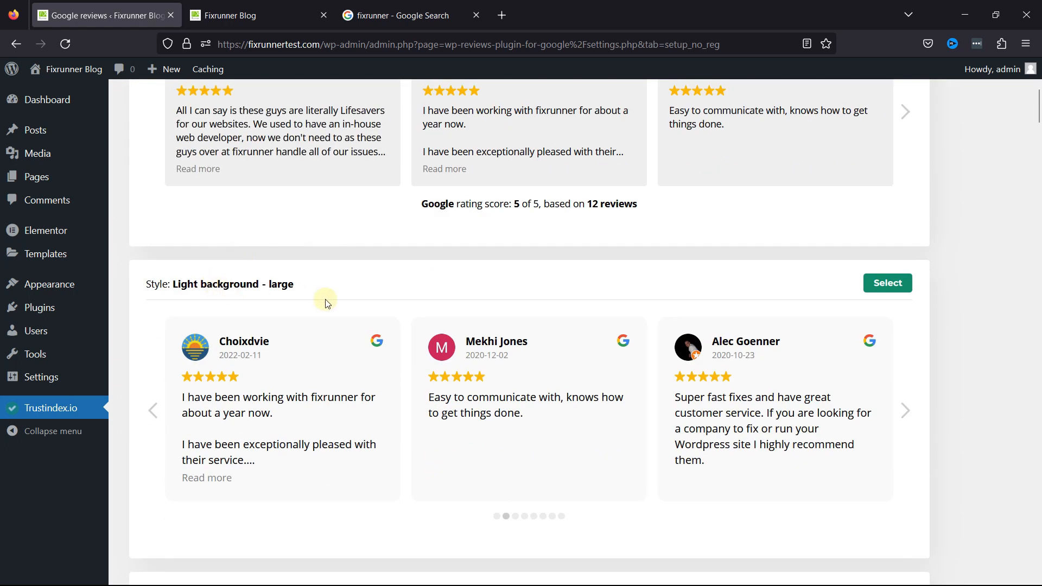
scroll(326, 303, "down", 4)
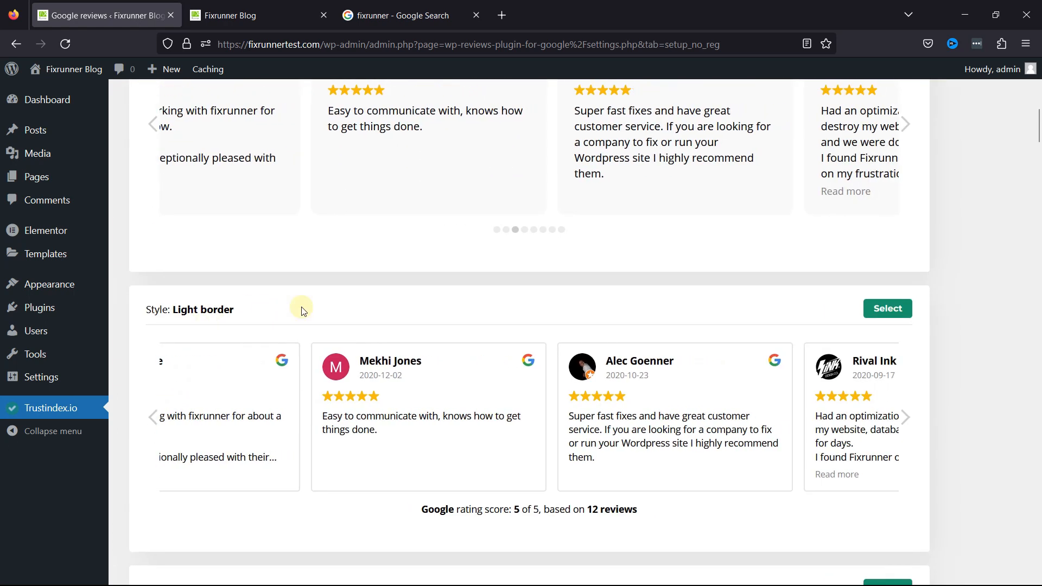
scroll(301, 310, "down", 4)
scroll(332, 312, "down", 4)
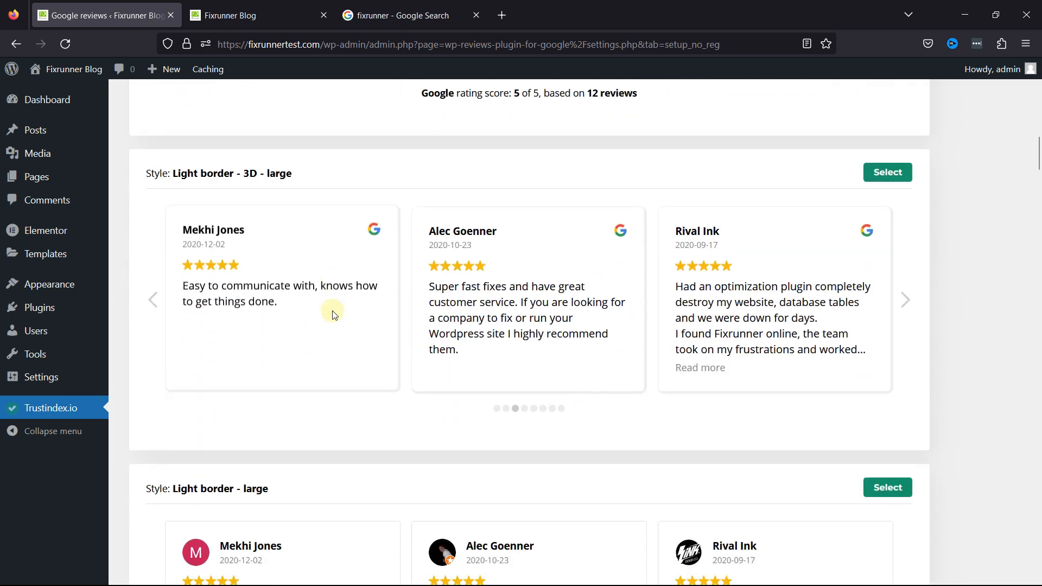
scroll(307, 342, "down", 4)
scroll(307, 346, "down", 5)
scroll(429, 325, "down", 8)
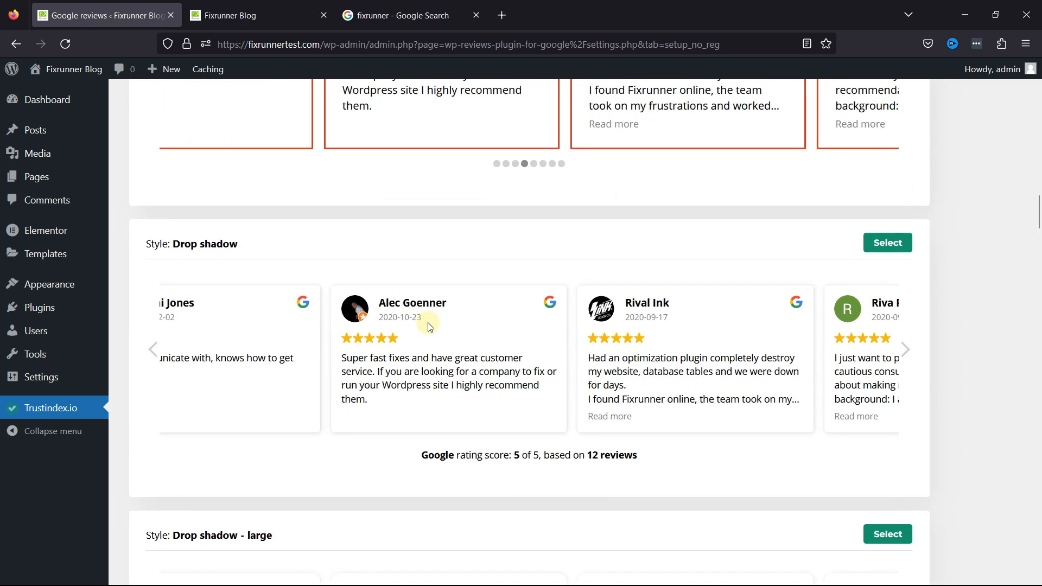
scroll(428, 322, "down", 6)
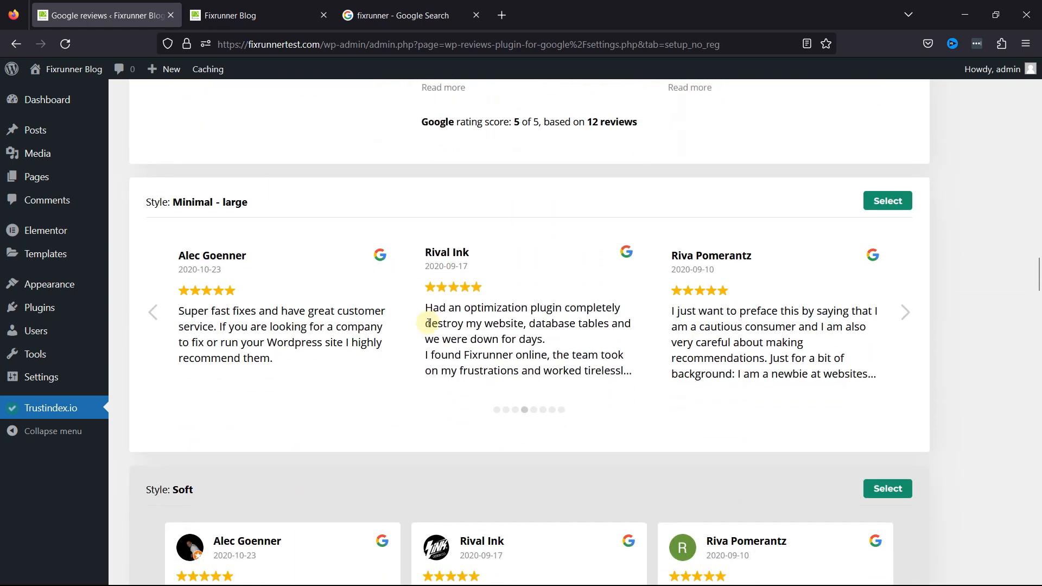
scroll(429, 323, "down", 3)
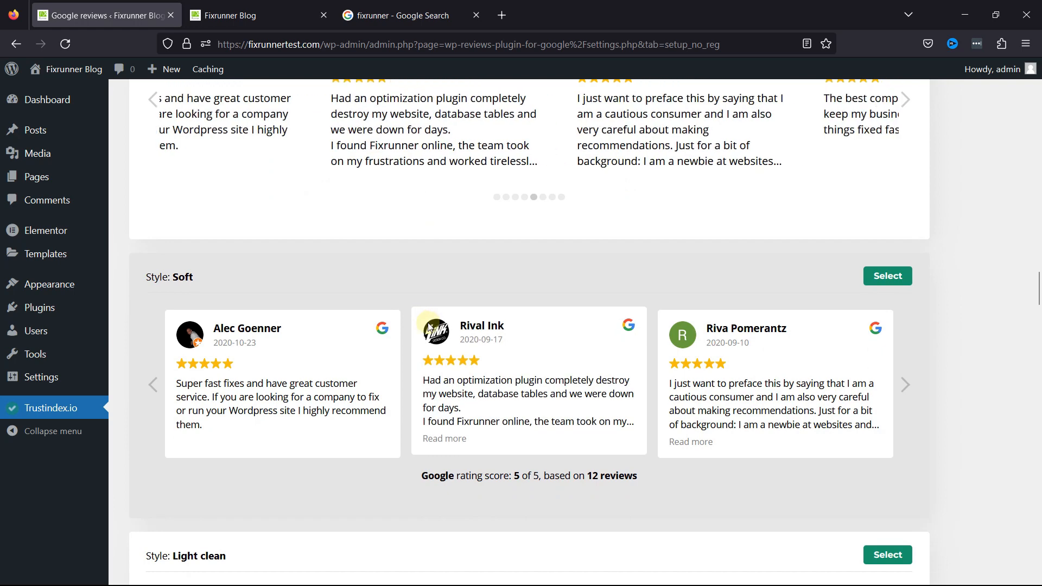
Return to the first styles in the list and select Light background for the review widget
scroll(428, 322, "up", 10)
scroll(427, 324, "up", 9)
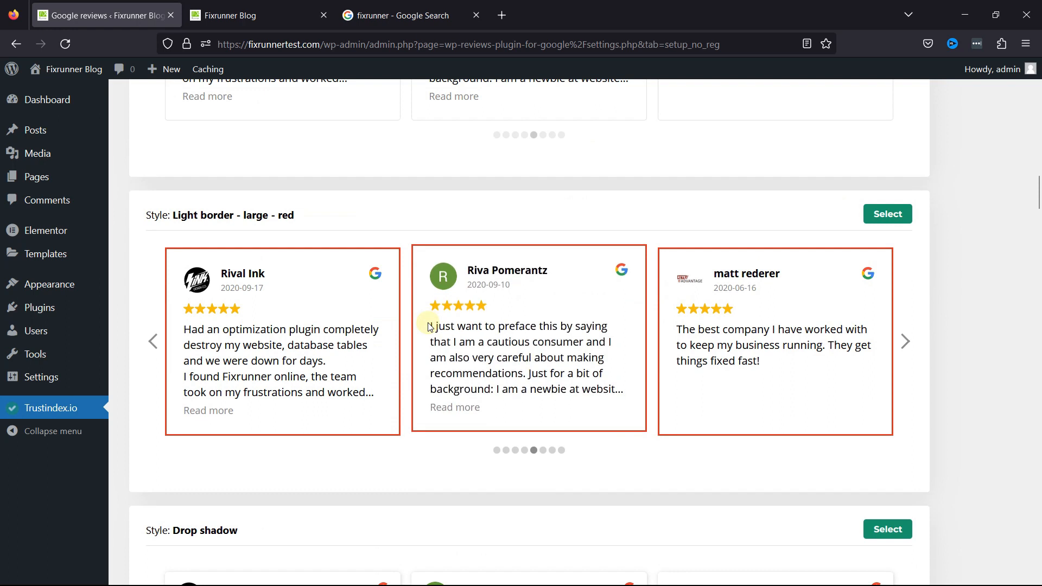
scroll(429, 326, "up", 4)
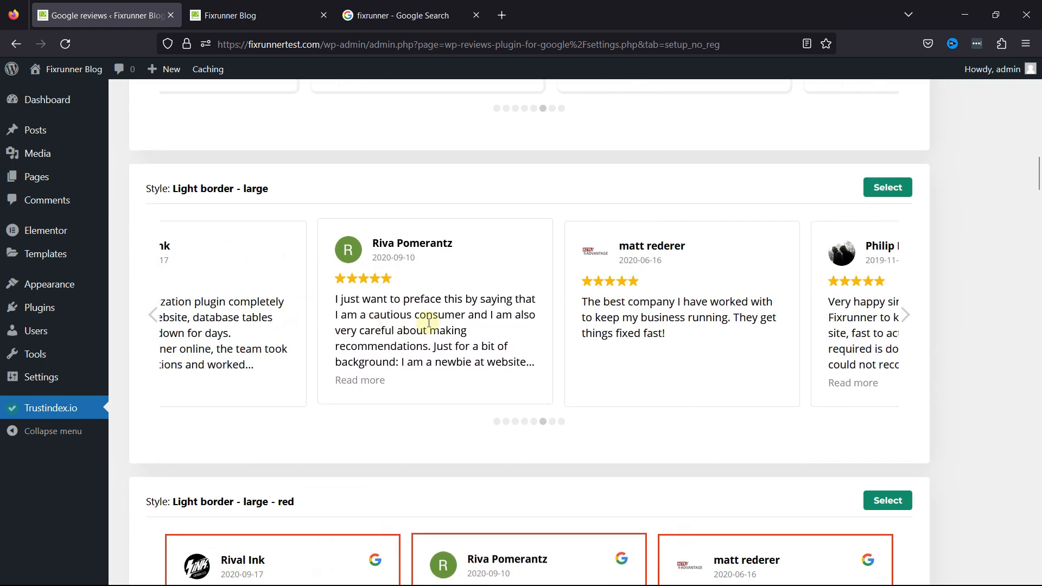
scroll(429, 326, "down", 2)
scroll(428, 324, "up", 8)
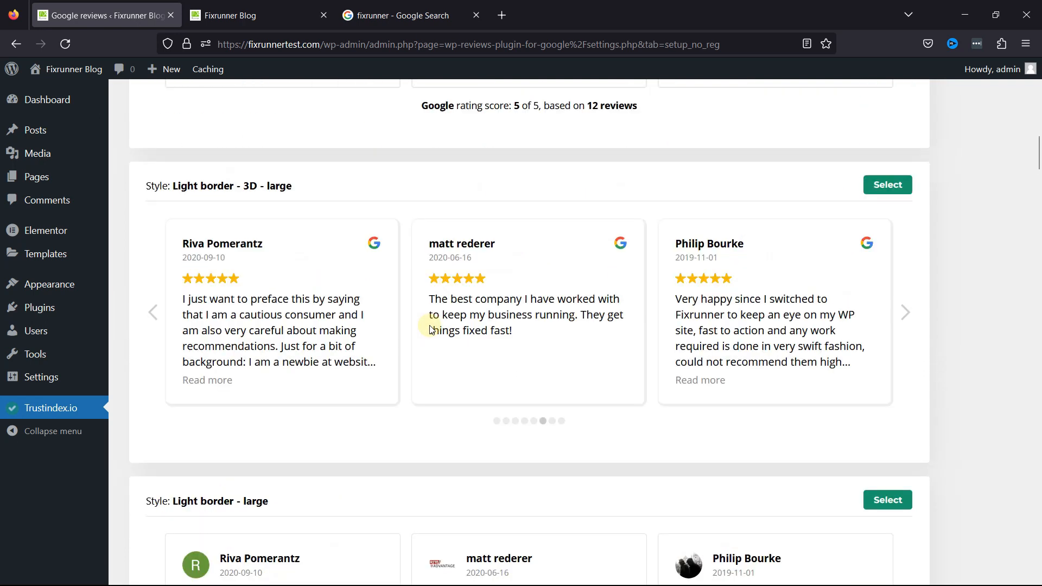
scroll(430, 329, "up", 7)
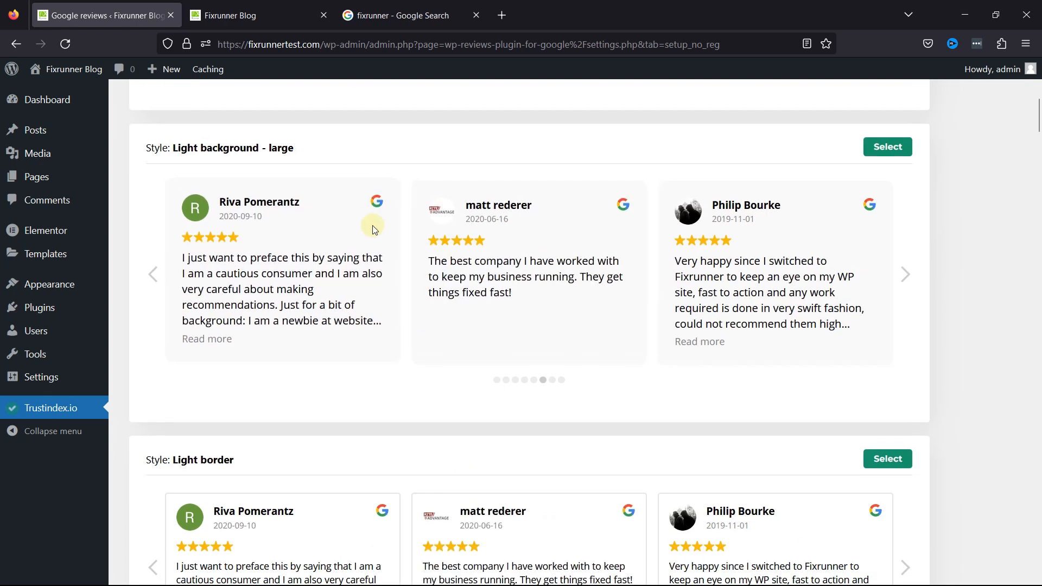
left_click(886, 148)
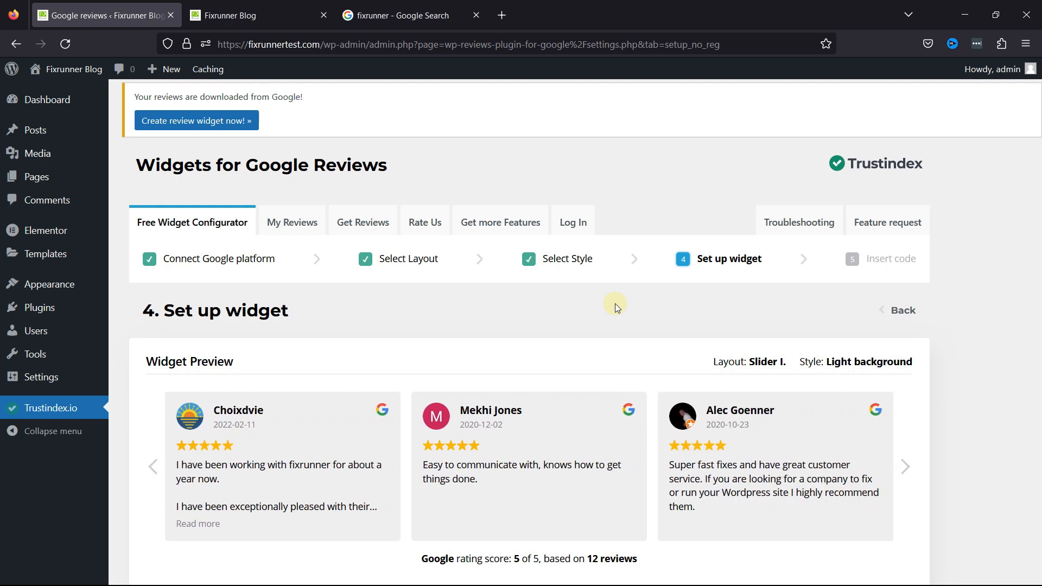
Review the widget settings and advance the reviews in the widget preview
scroll(614, 304, "down", 4)
scroll(614, 304, "down", 4)
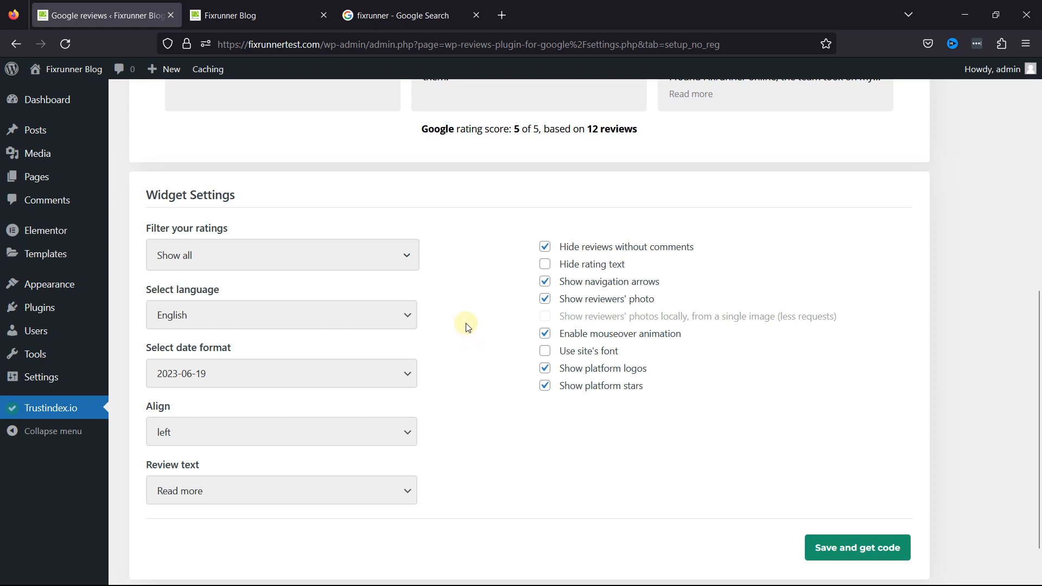
scroll(685, 256, "up", 4)
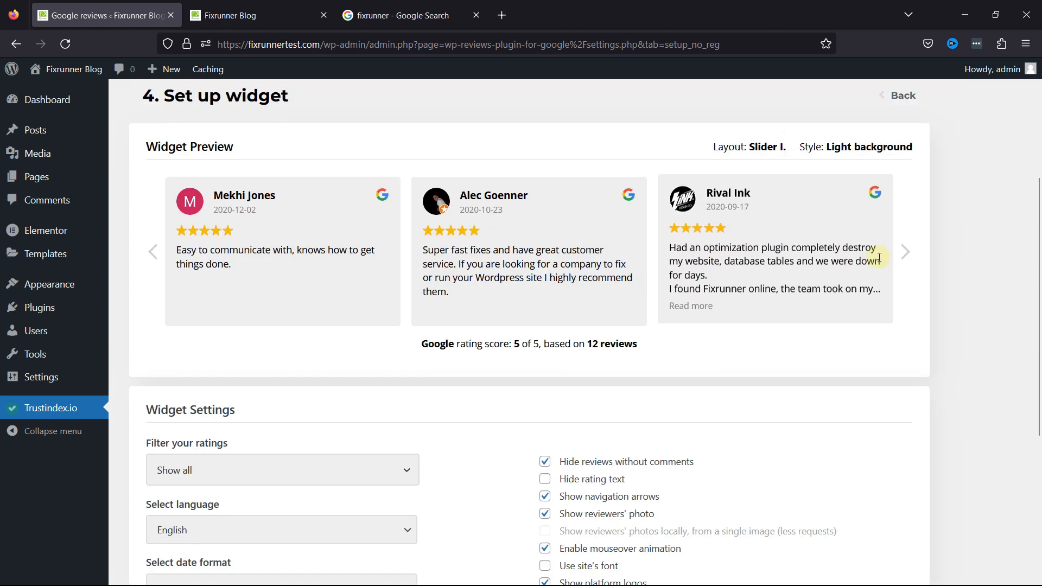
left_click(910, 254)
left_click(910, 255)
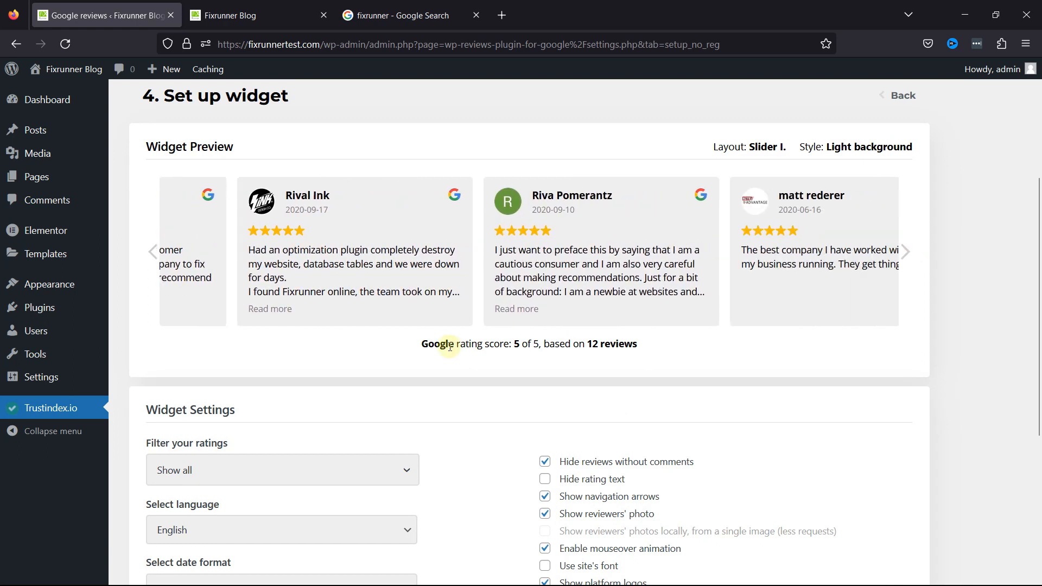
Filter the widget's ratings to show only four- and five-star reviews
scroll(471, 419, "down", 3)
left_click(212, 334)
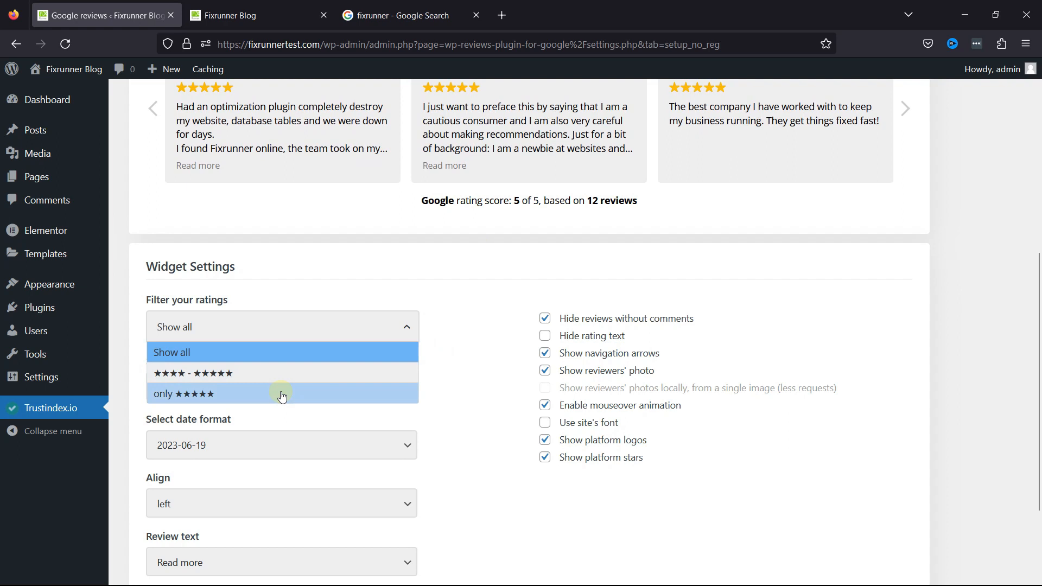
left_click(246, 373)
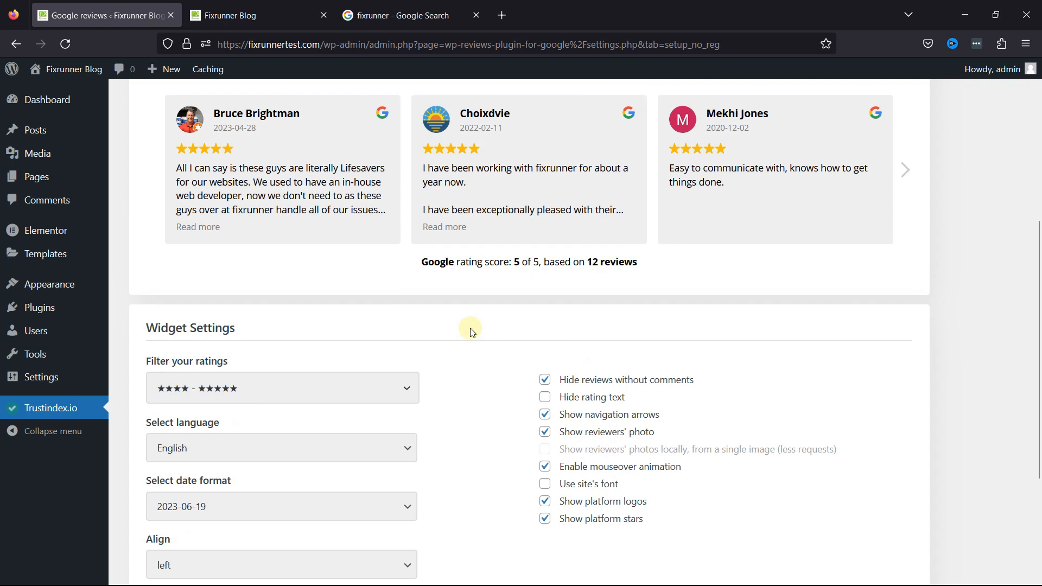
Check the language setting and the available date formats for the widget without changing them
scroll(464, 393, "down", 3)
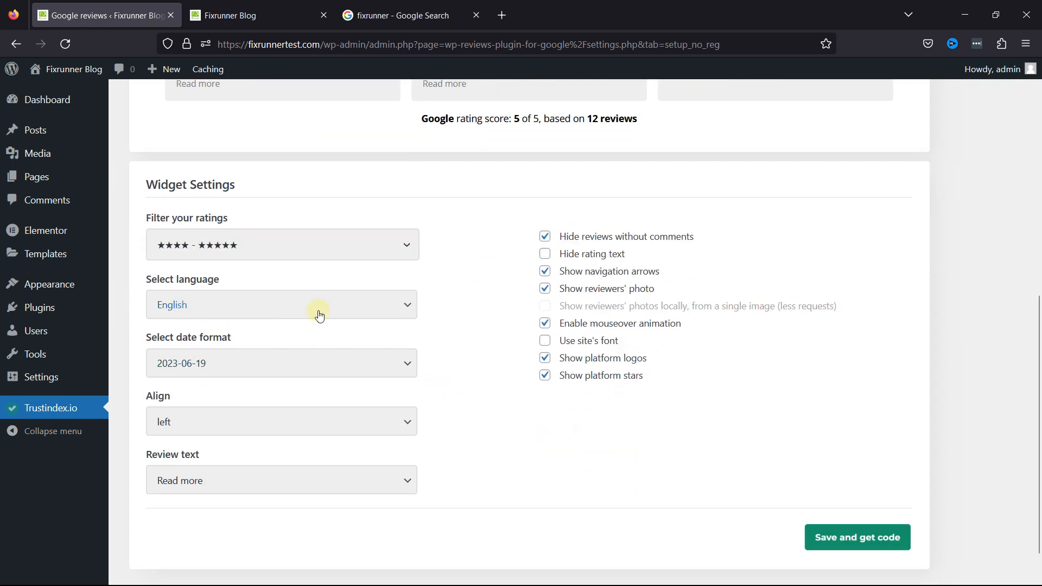
left_click(411, 316)
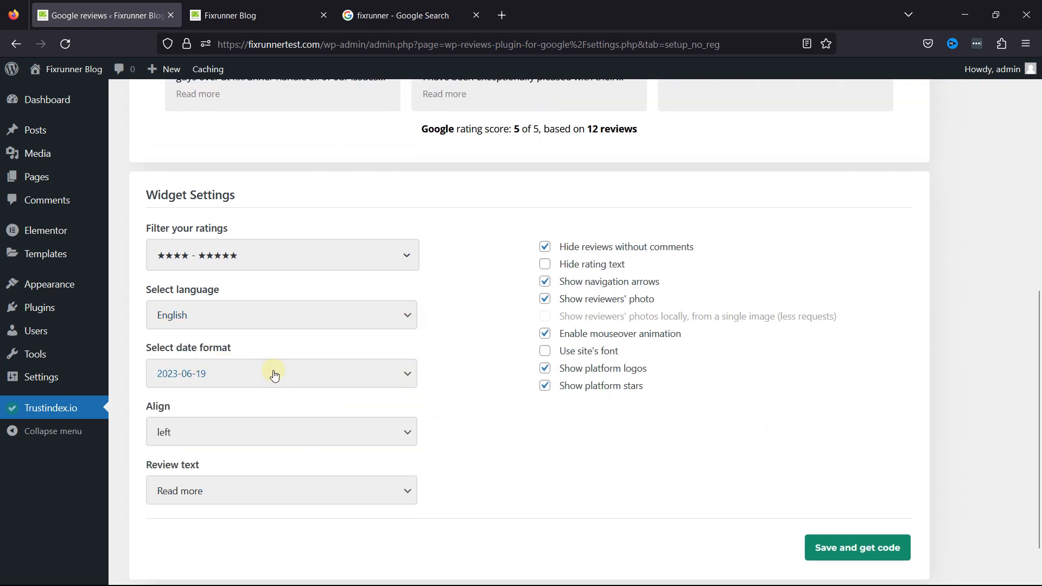
left_click(405, 377)
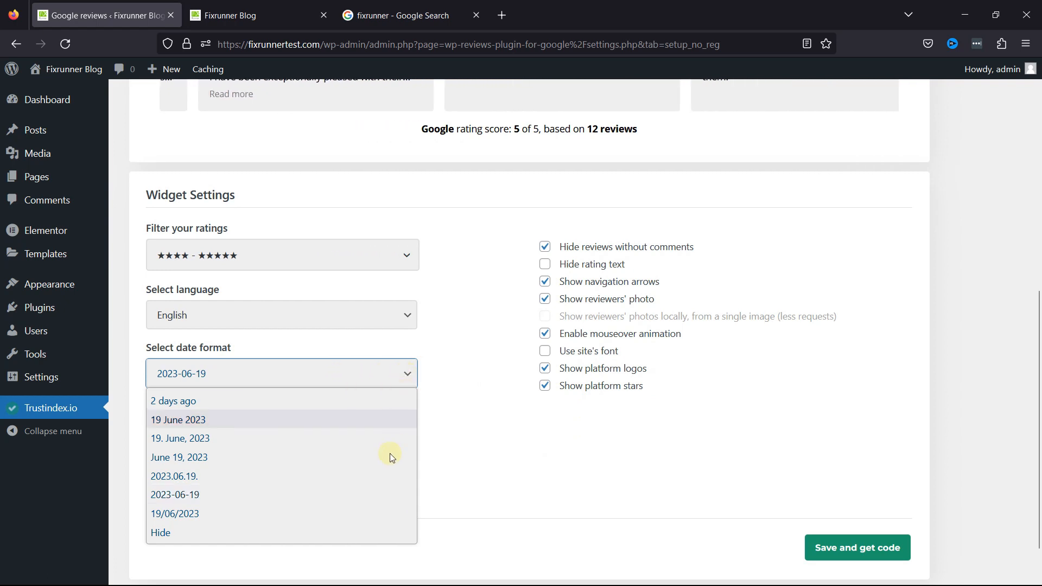
left_click(494, 416)
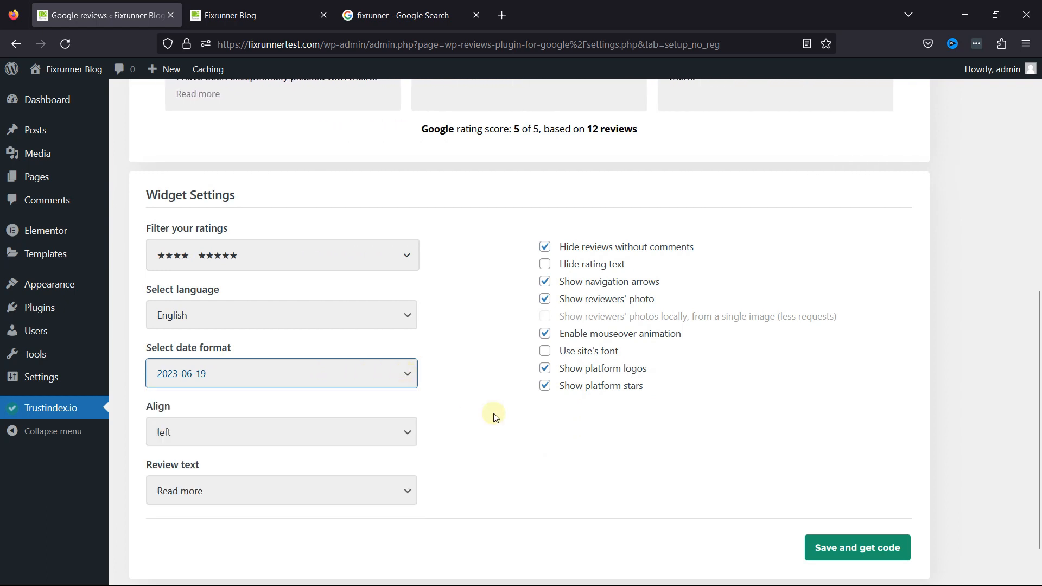
Set the widget's text alignment to left
scroll(499, 397, "down", 1)
left_click(220, 380)
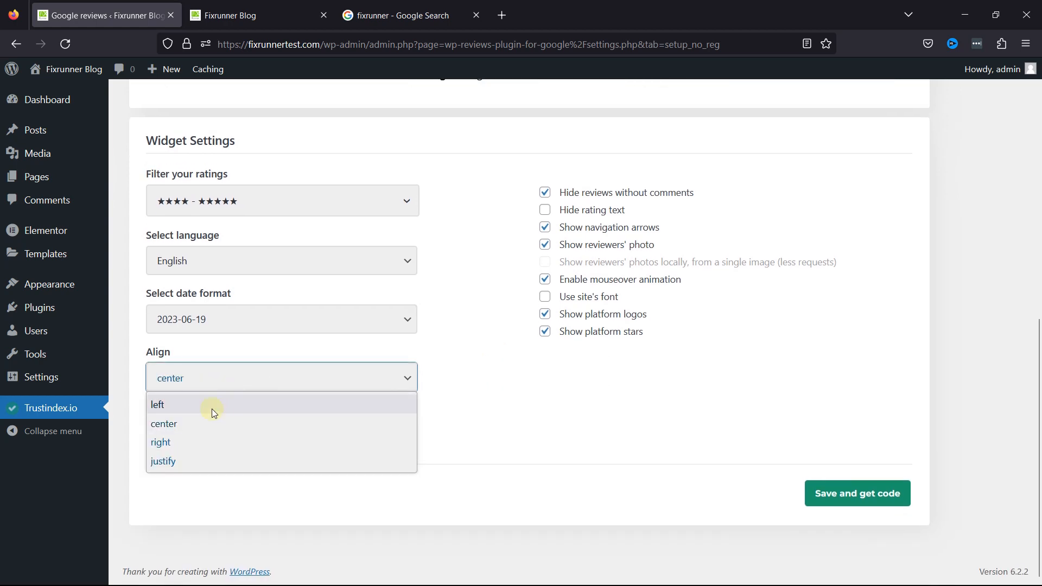
left_click(212, 404)
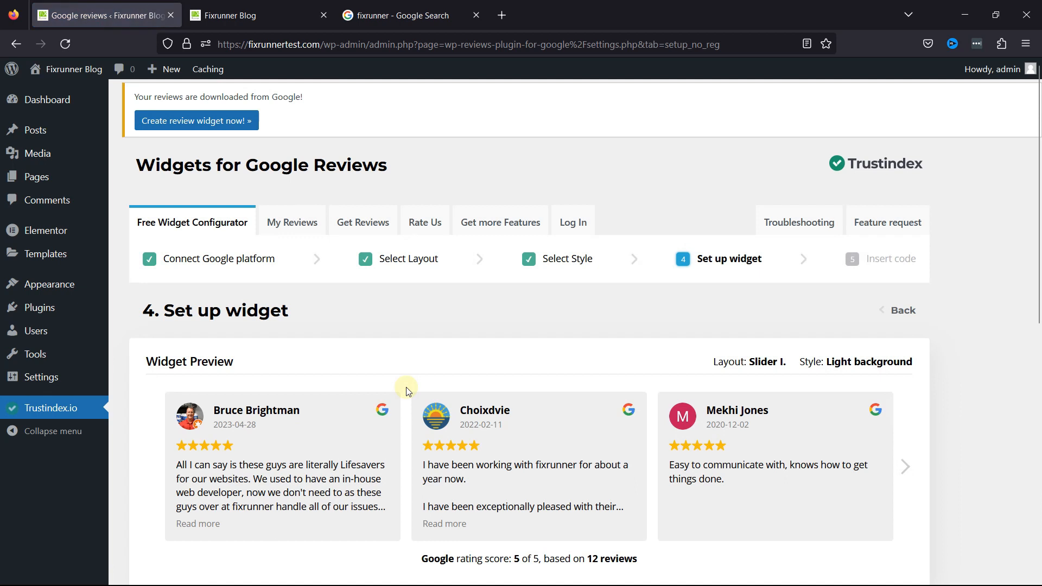
Check the Review text options and compare the widget's display options with the preview
scroll(408, 390, "down", 10)
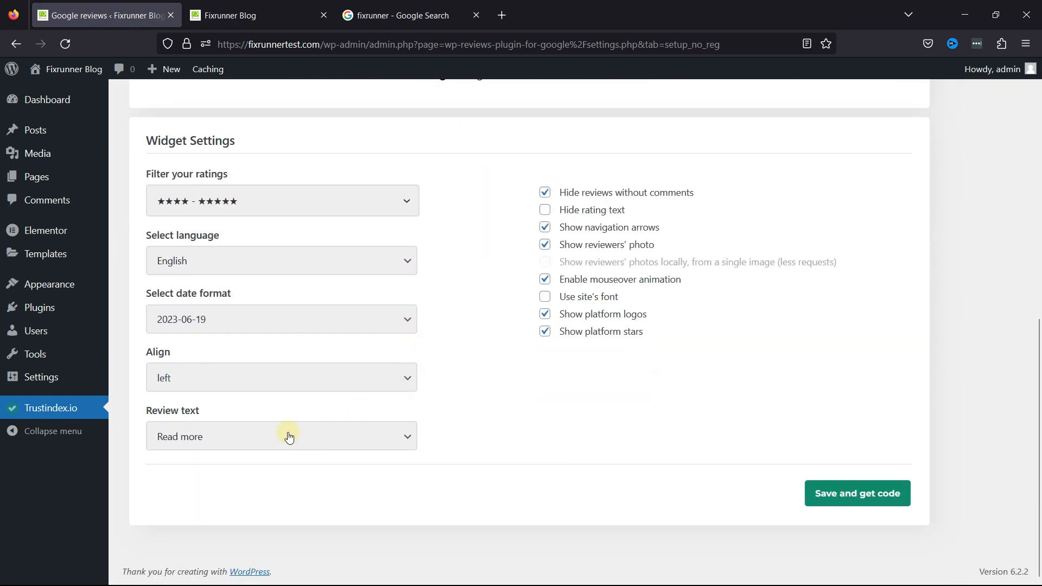
left_click(410, 442)
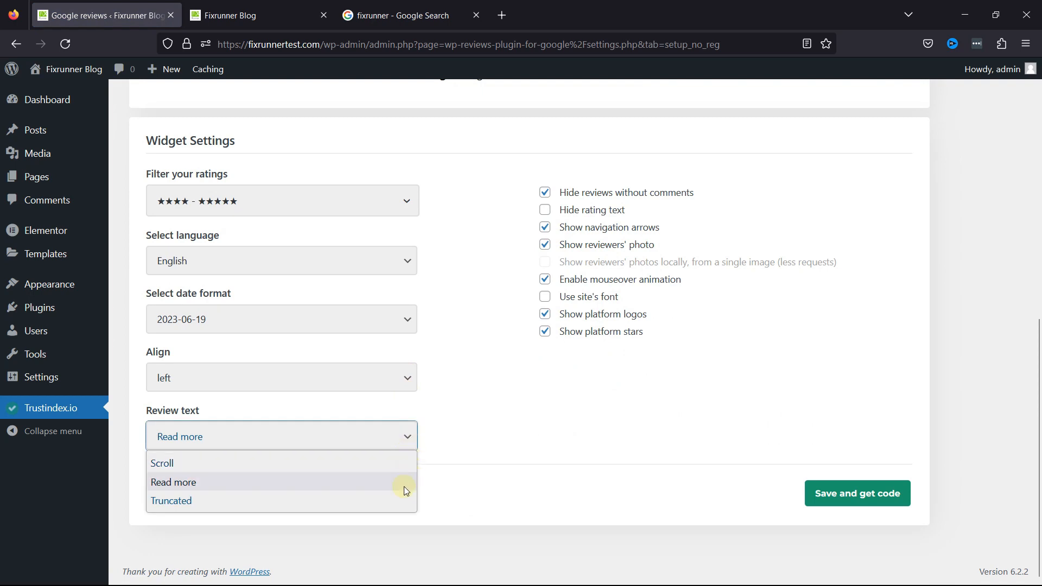
left_click(414, 441)
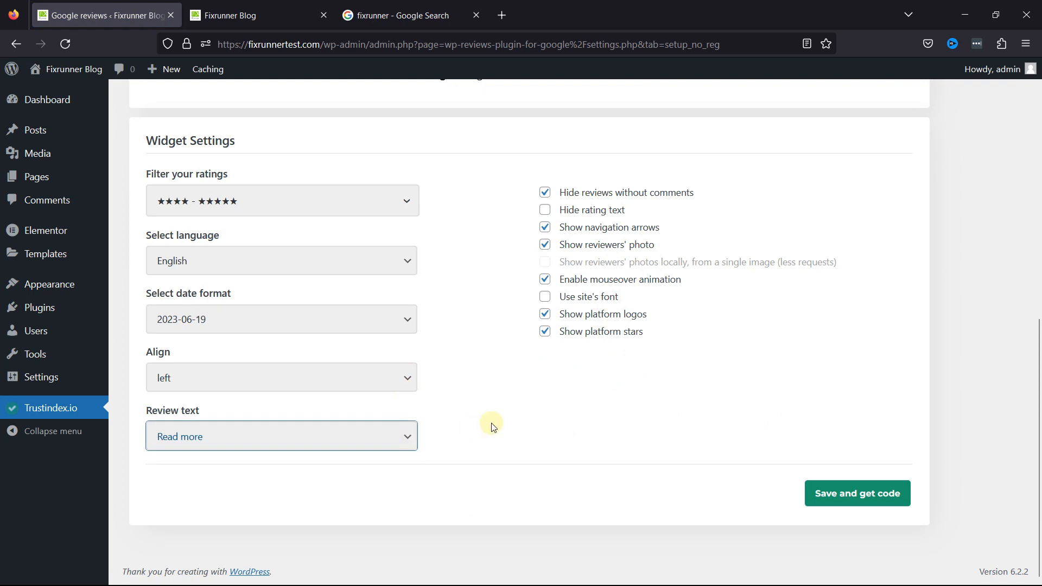
scroll(493, 427, "up", 3)
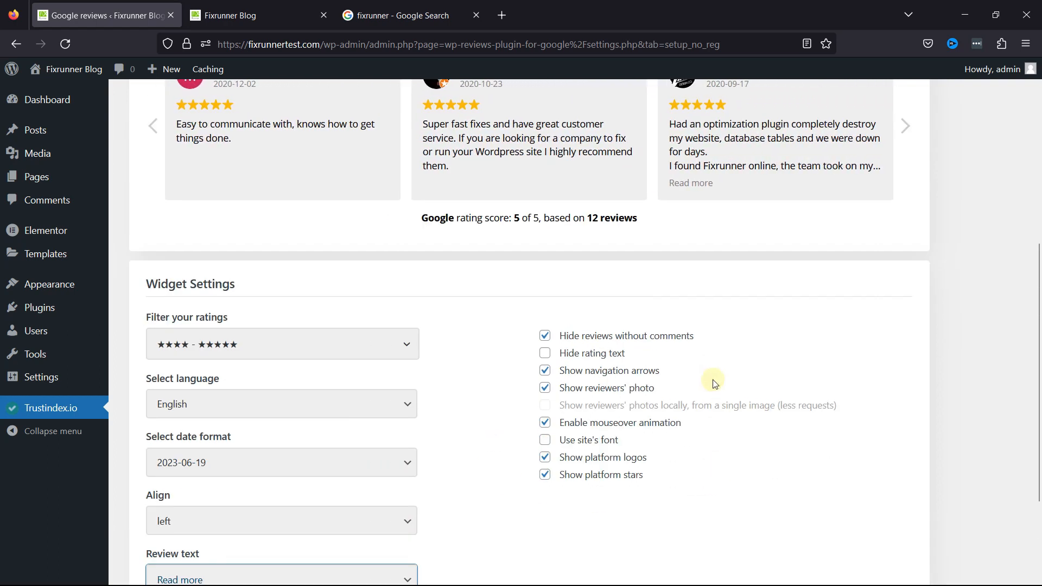
scroll(713, 463, "down", 2)
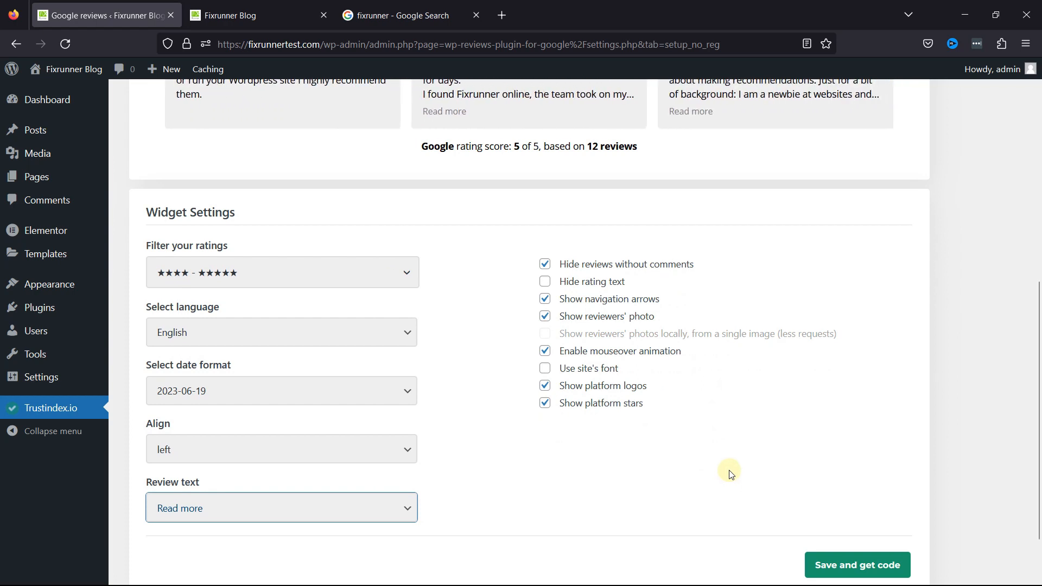
scroll(697, 377, "up", 3)
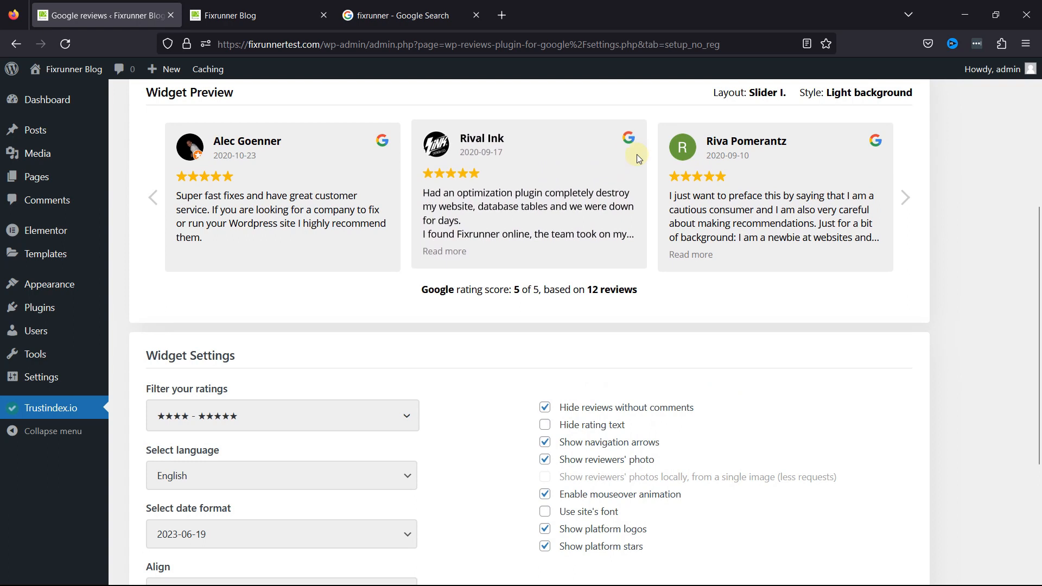
scroll(608, 463, "down", 2)
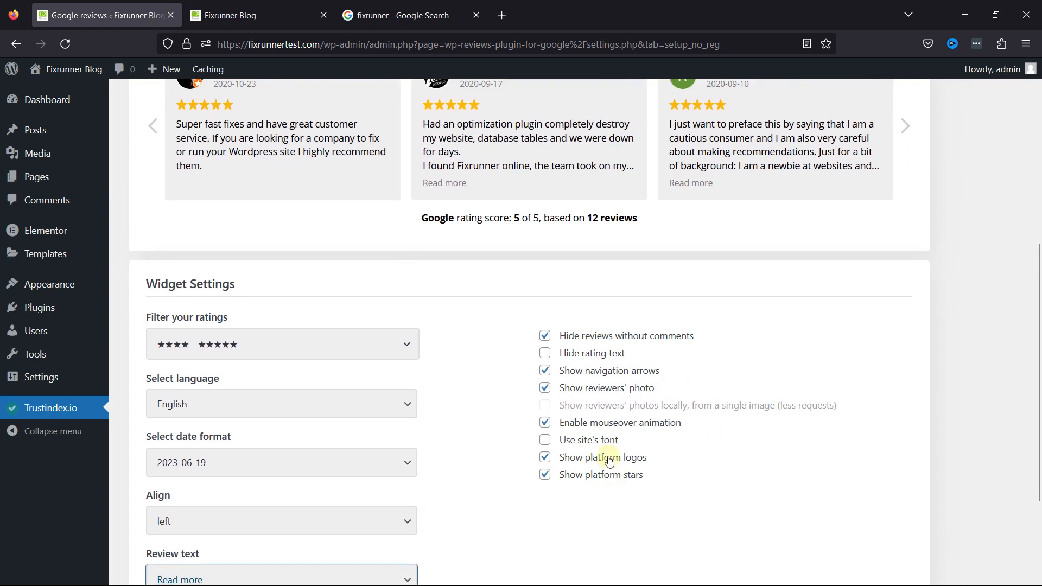
Turn off Show platform logos for the widget, and turn the option back on
left_click(609, 457)
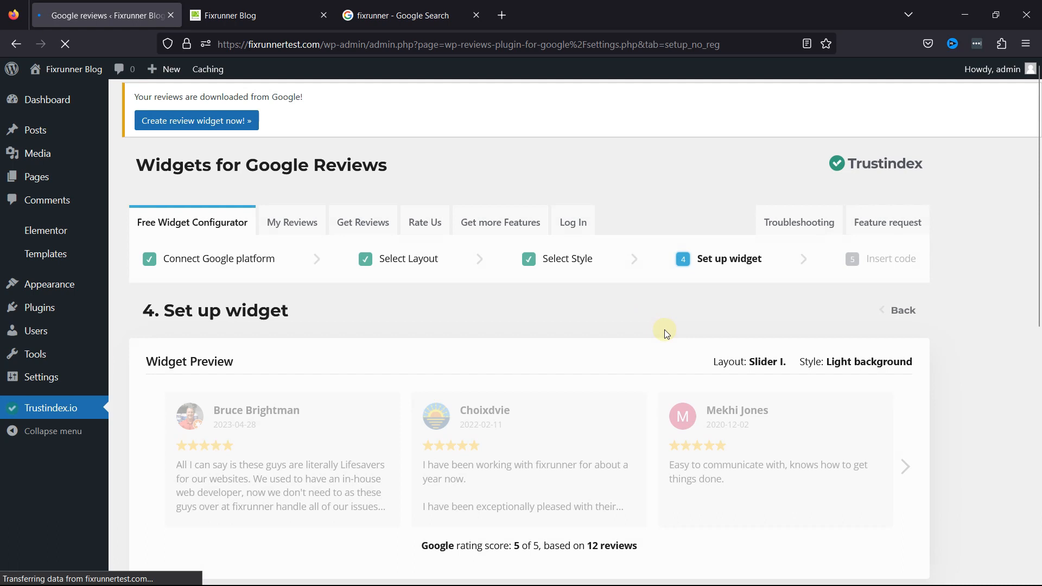
scroll(623, 435, "down", 5)
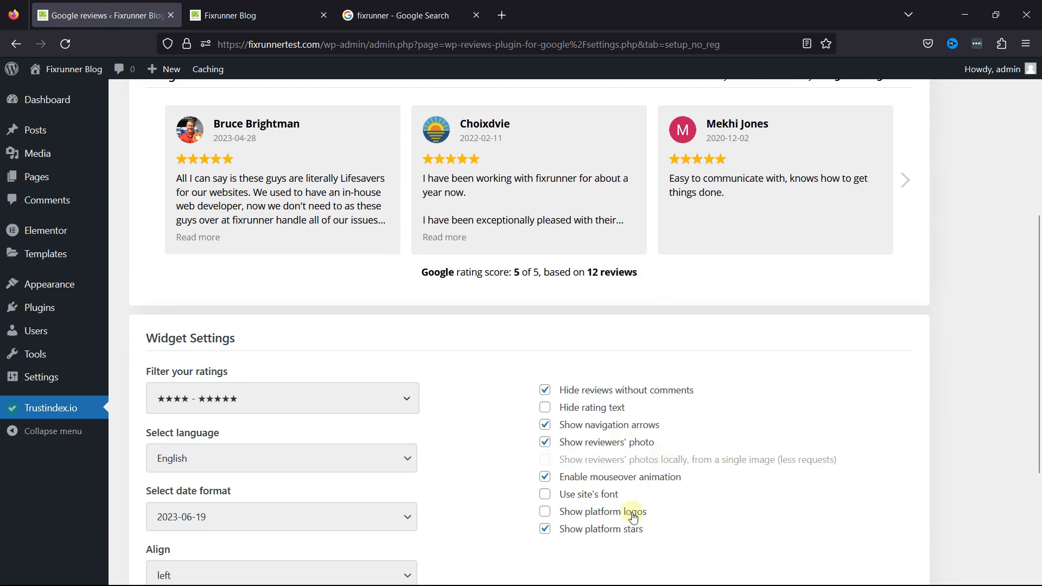
left_click(619, 514)
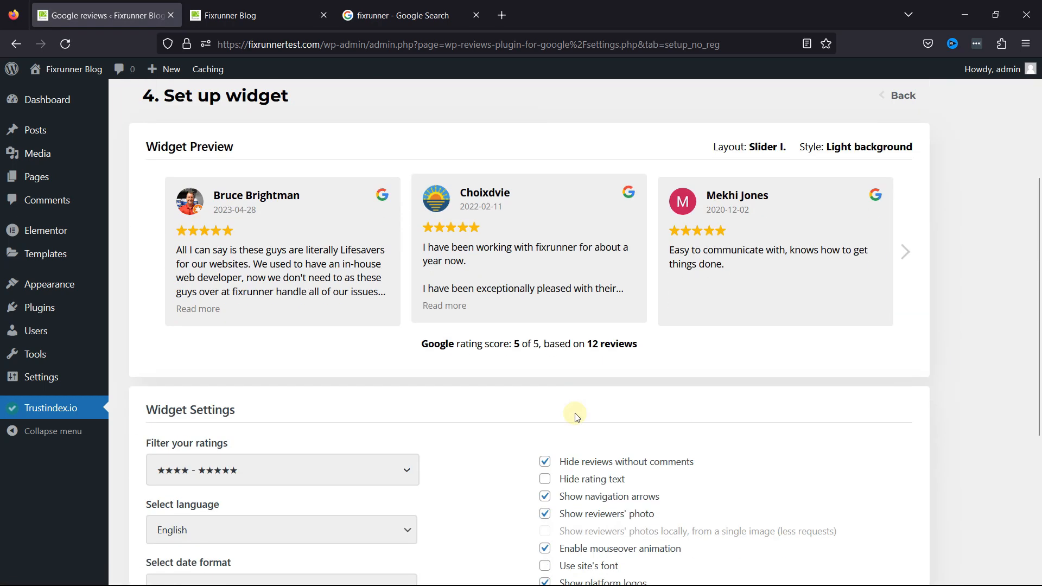
Save the widget settings and generate the shortcode
scroll(576, 417, "down", 2)
scroll(774, 493, "down", 5)
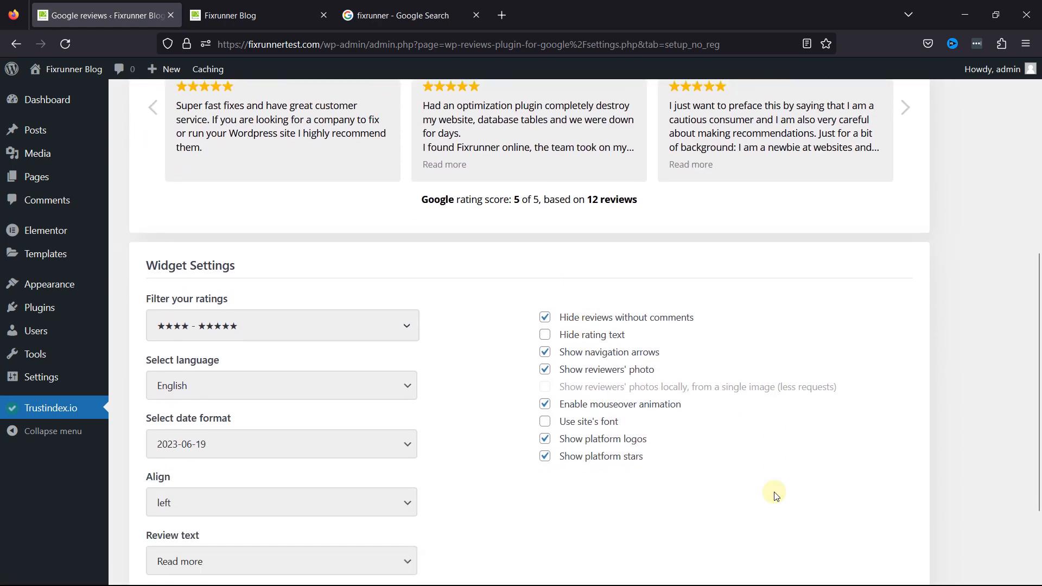
left_click(873, 499)
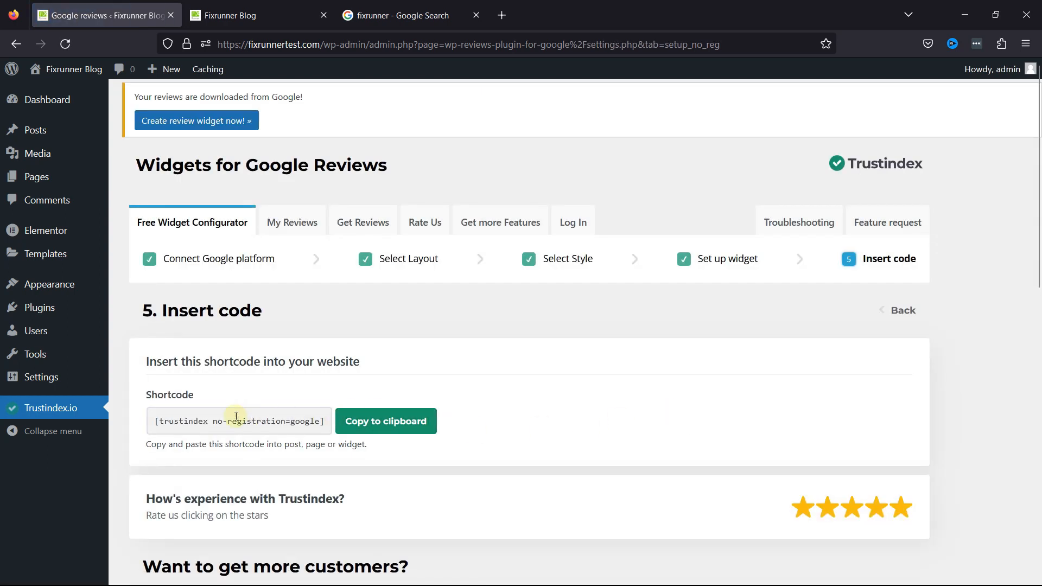
Copy the widget's generated shortcode and start a new page titled "Google Reviews"
left_click(383, 426)
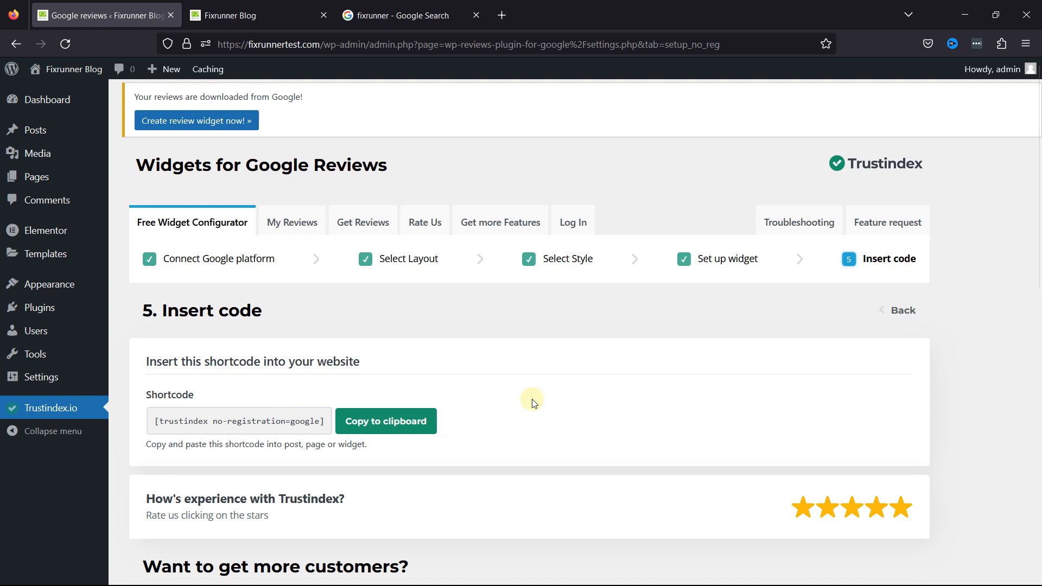
mouse_move(82, 187)
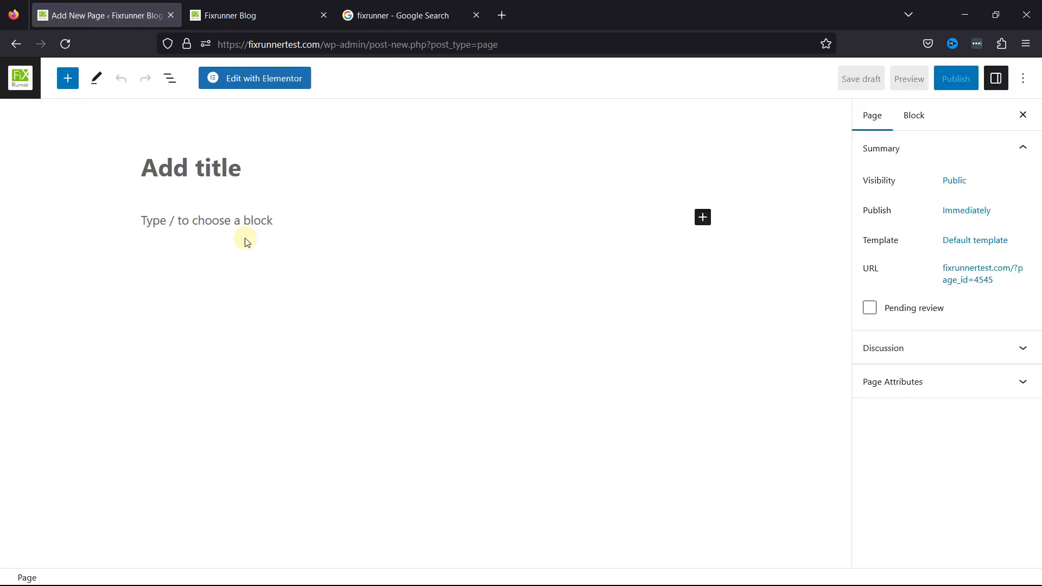
type("Google")
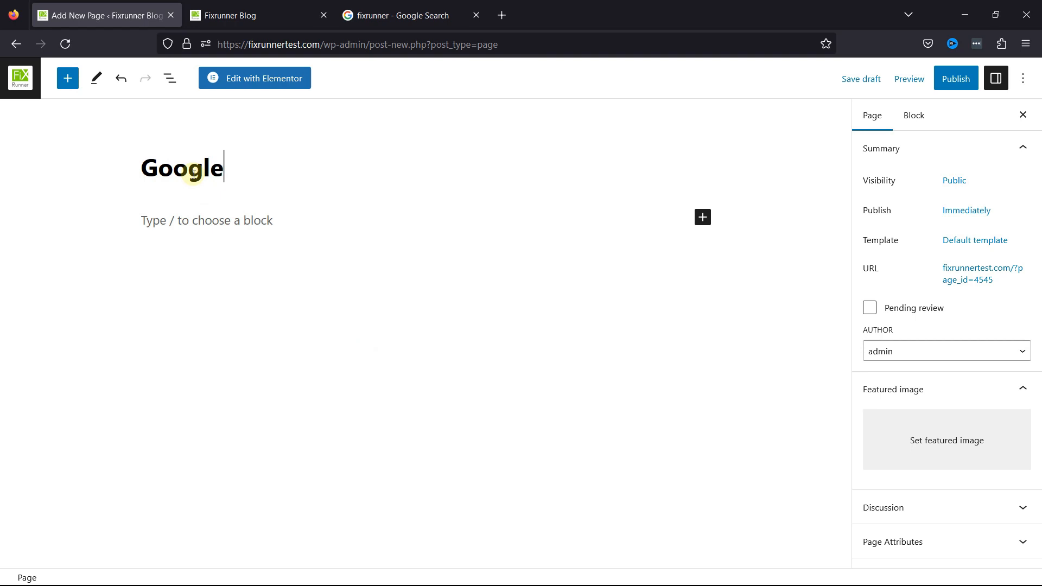
type(" Reviews")
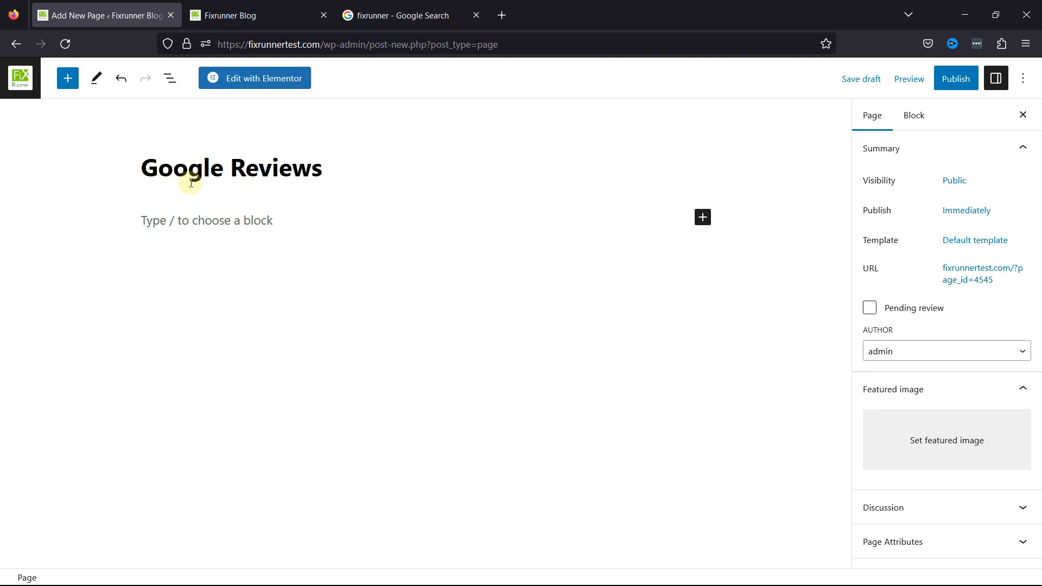
Add a Shortcode block below the page title and paste [trustindex no-registration=google] into it
left_click(186, 219)
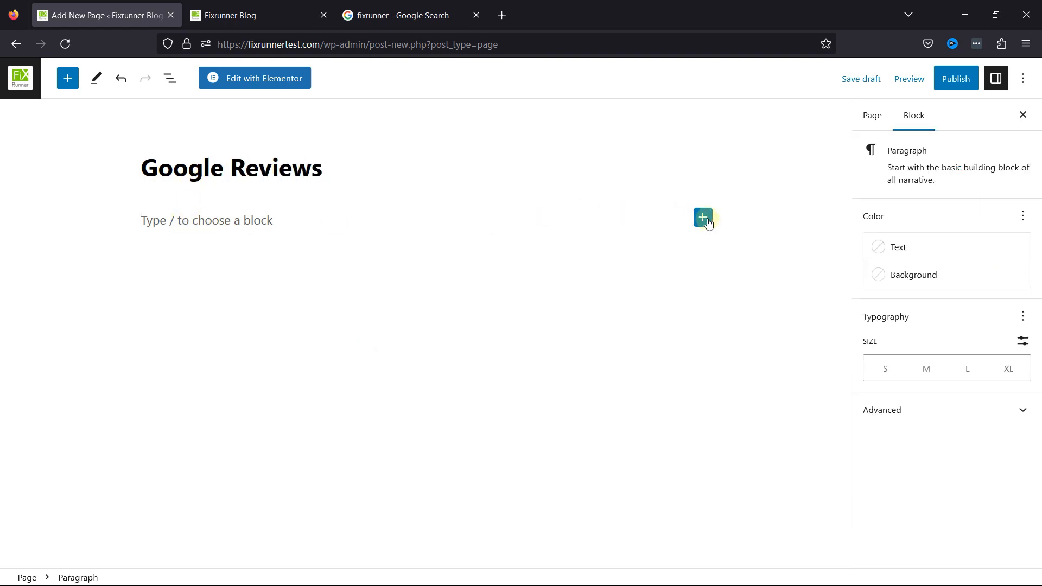
left_click(702, 217)
left_click(811, 326)
key("ctrl+v")
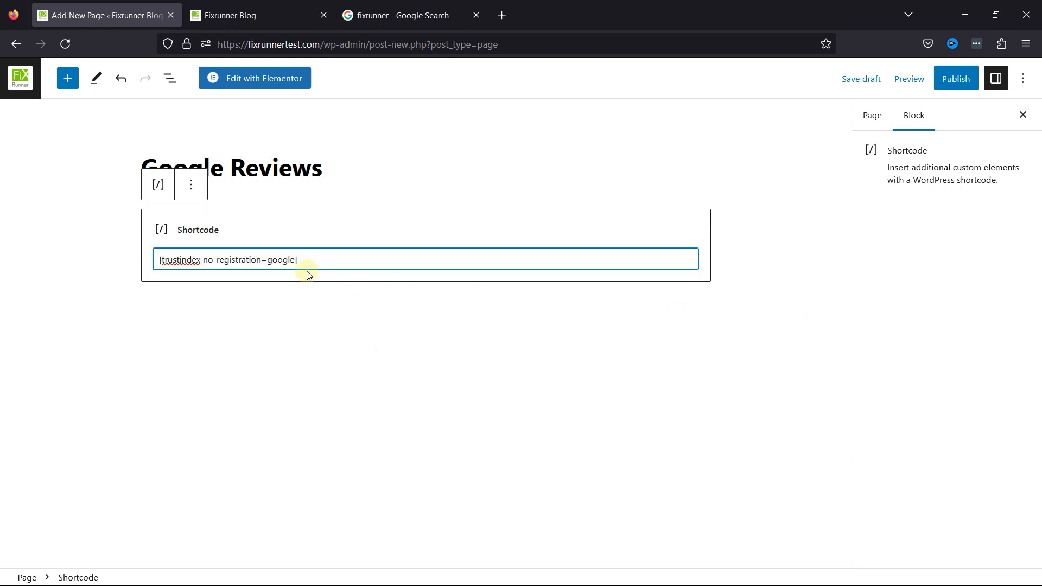
left_click(337, 288)
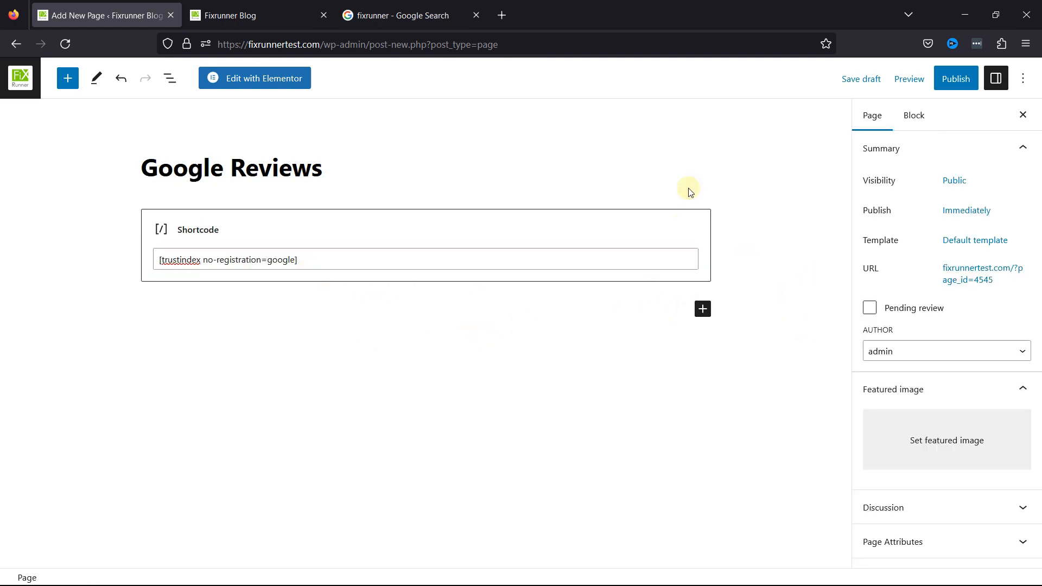
Publish the Google Reviews page and open it on the live site
left_click(953, 78)
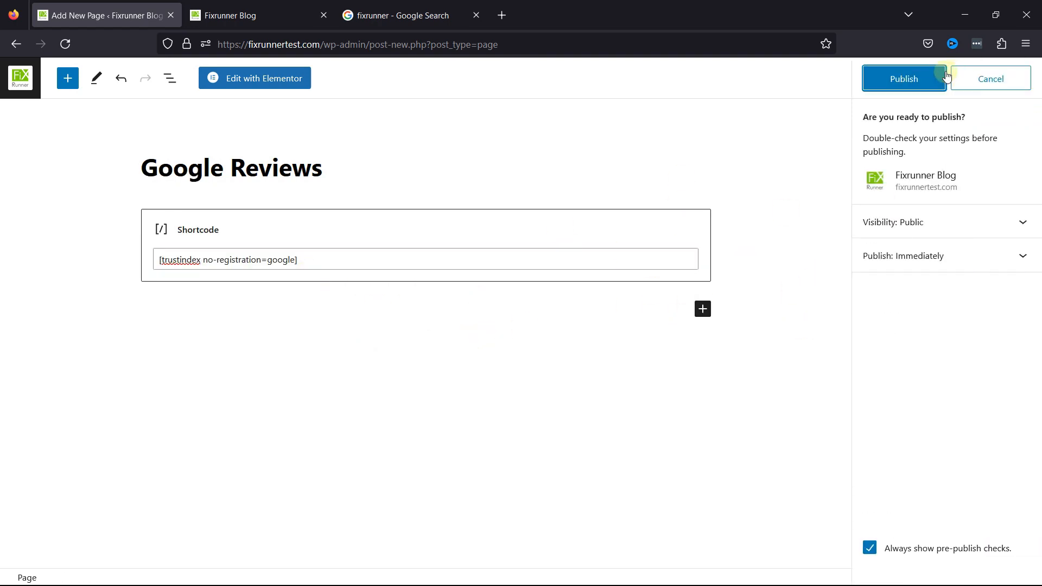
left_click(934, 77)
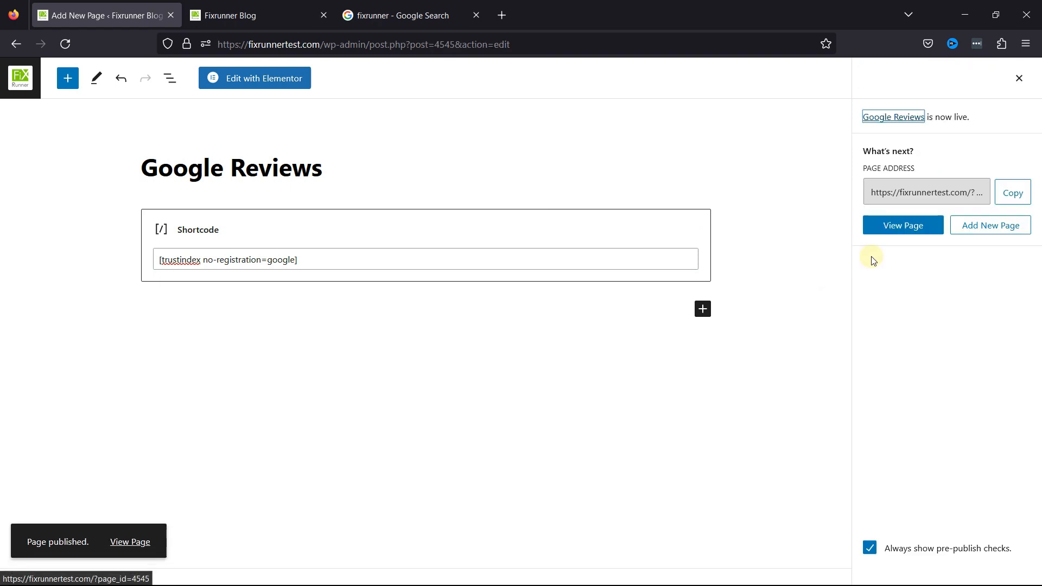
left_click(905, 226)
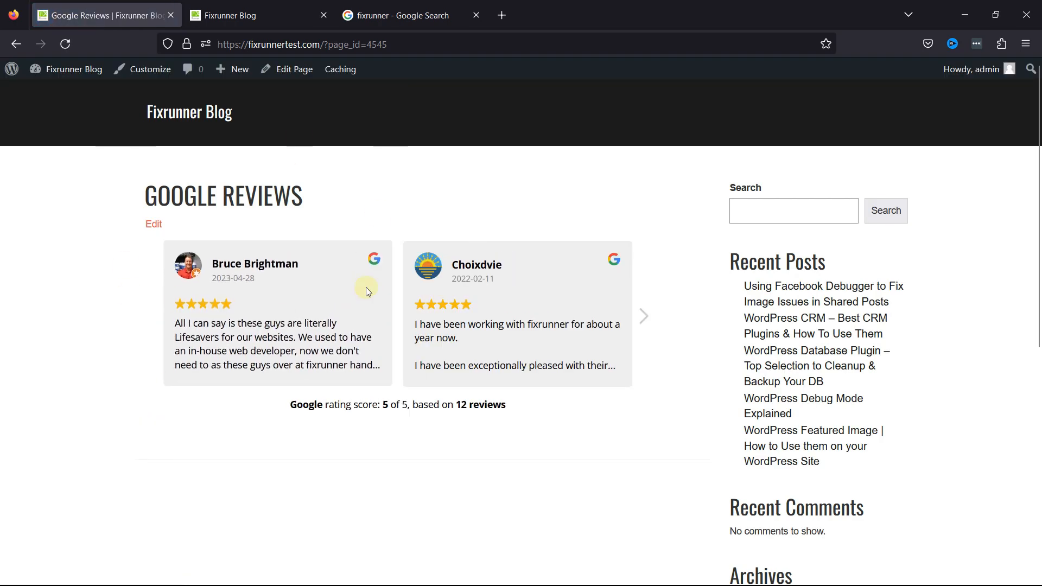
Browse through the review slider on the published page and check the rating summary beneath it
left_click(646, 313)
left_click(649, 314)
left_click(646, 315)
left_click(646, 315)
left_click(645, 315)
mouse_move(492, 419)
left_mouse_down()
mouse_move(461, 423)
mouse_move(509, 421)
left_mouse_up()
left_click(492, 455)
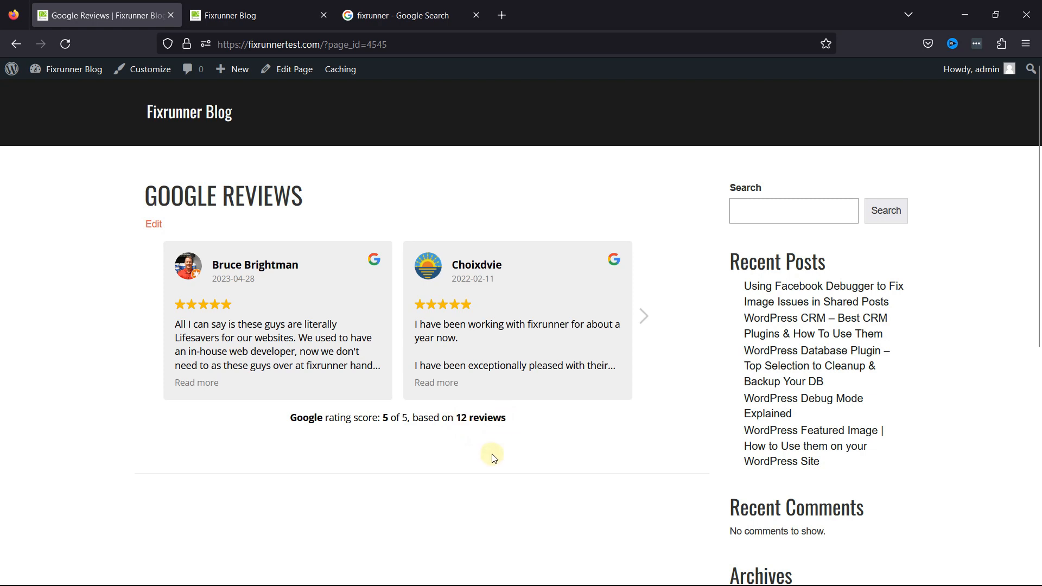